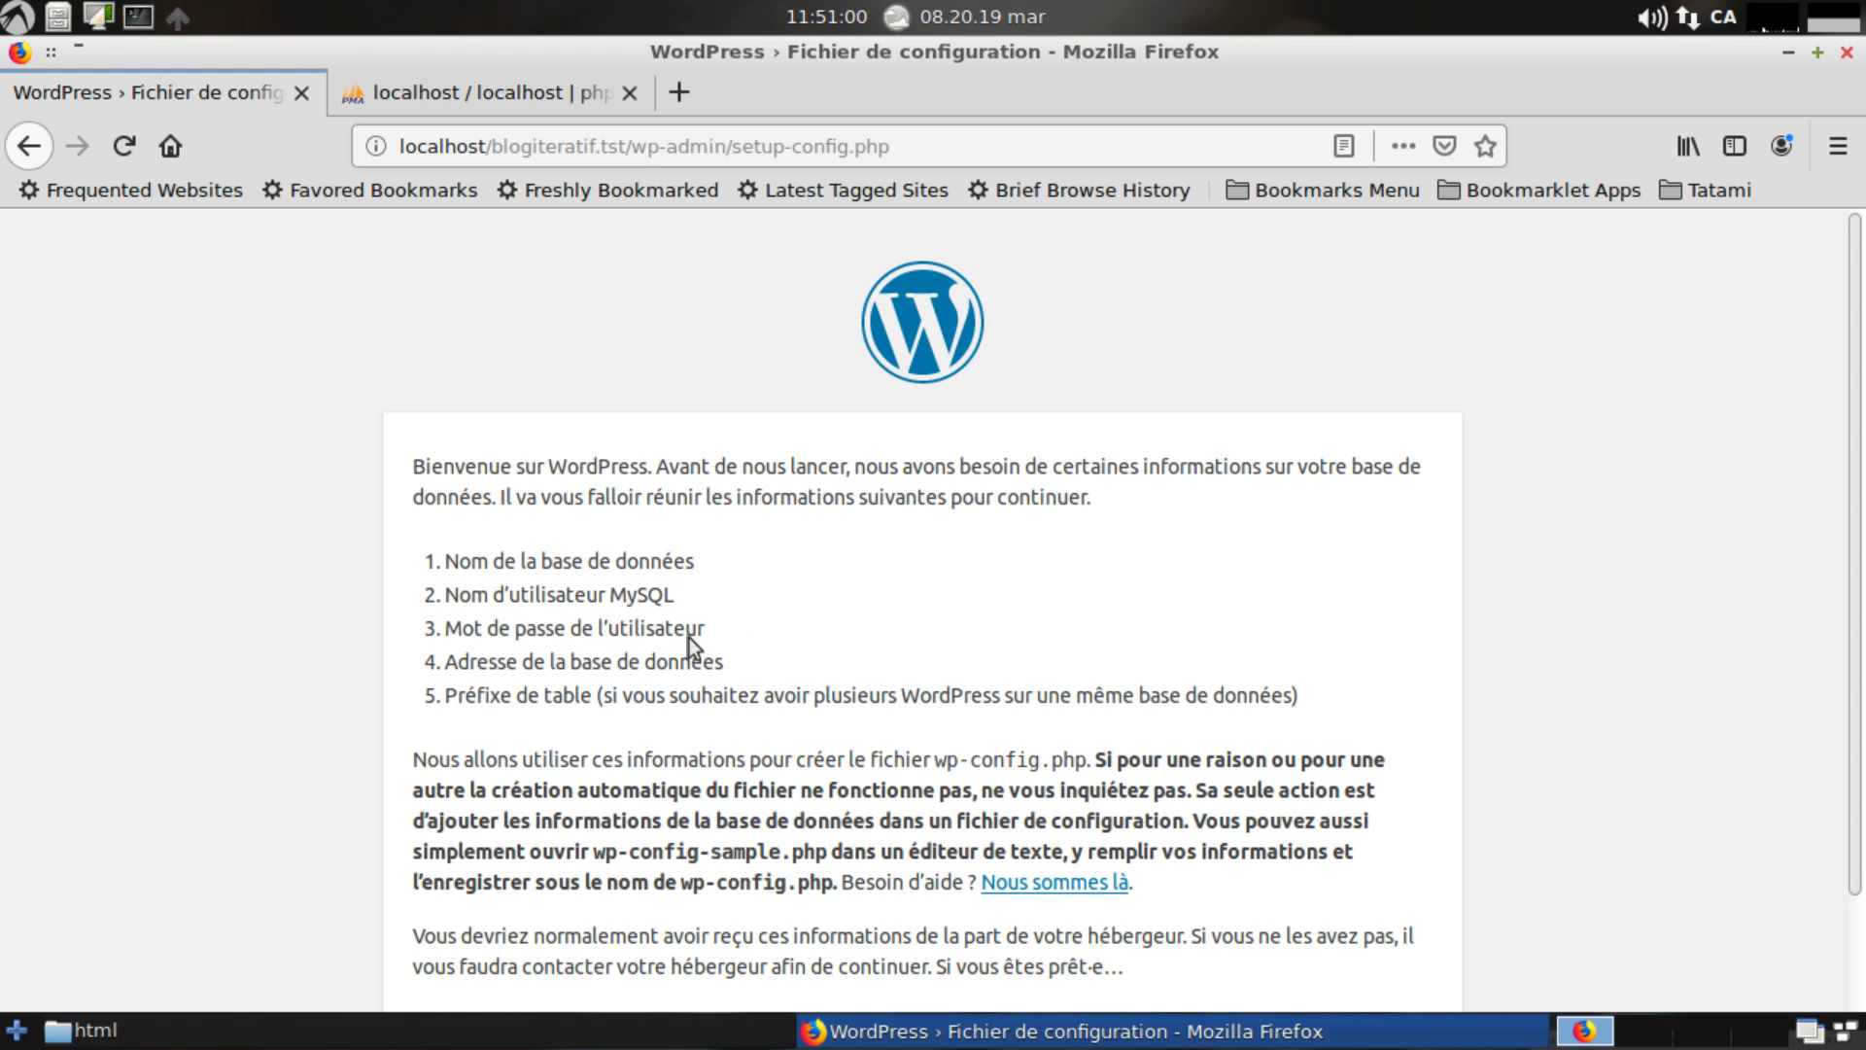
# Note the MySQL username and database address requirements, then continue with 'C'est parti !'.
pyautogui.moveTo(691, 631); pyautogui.dragTo(428, 636)
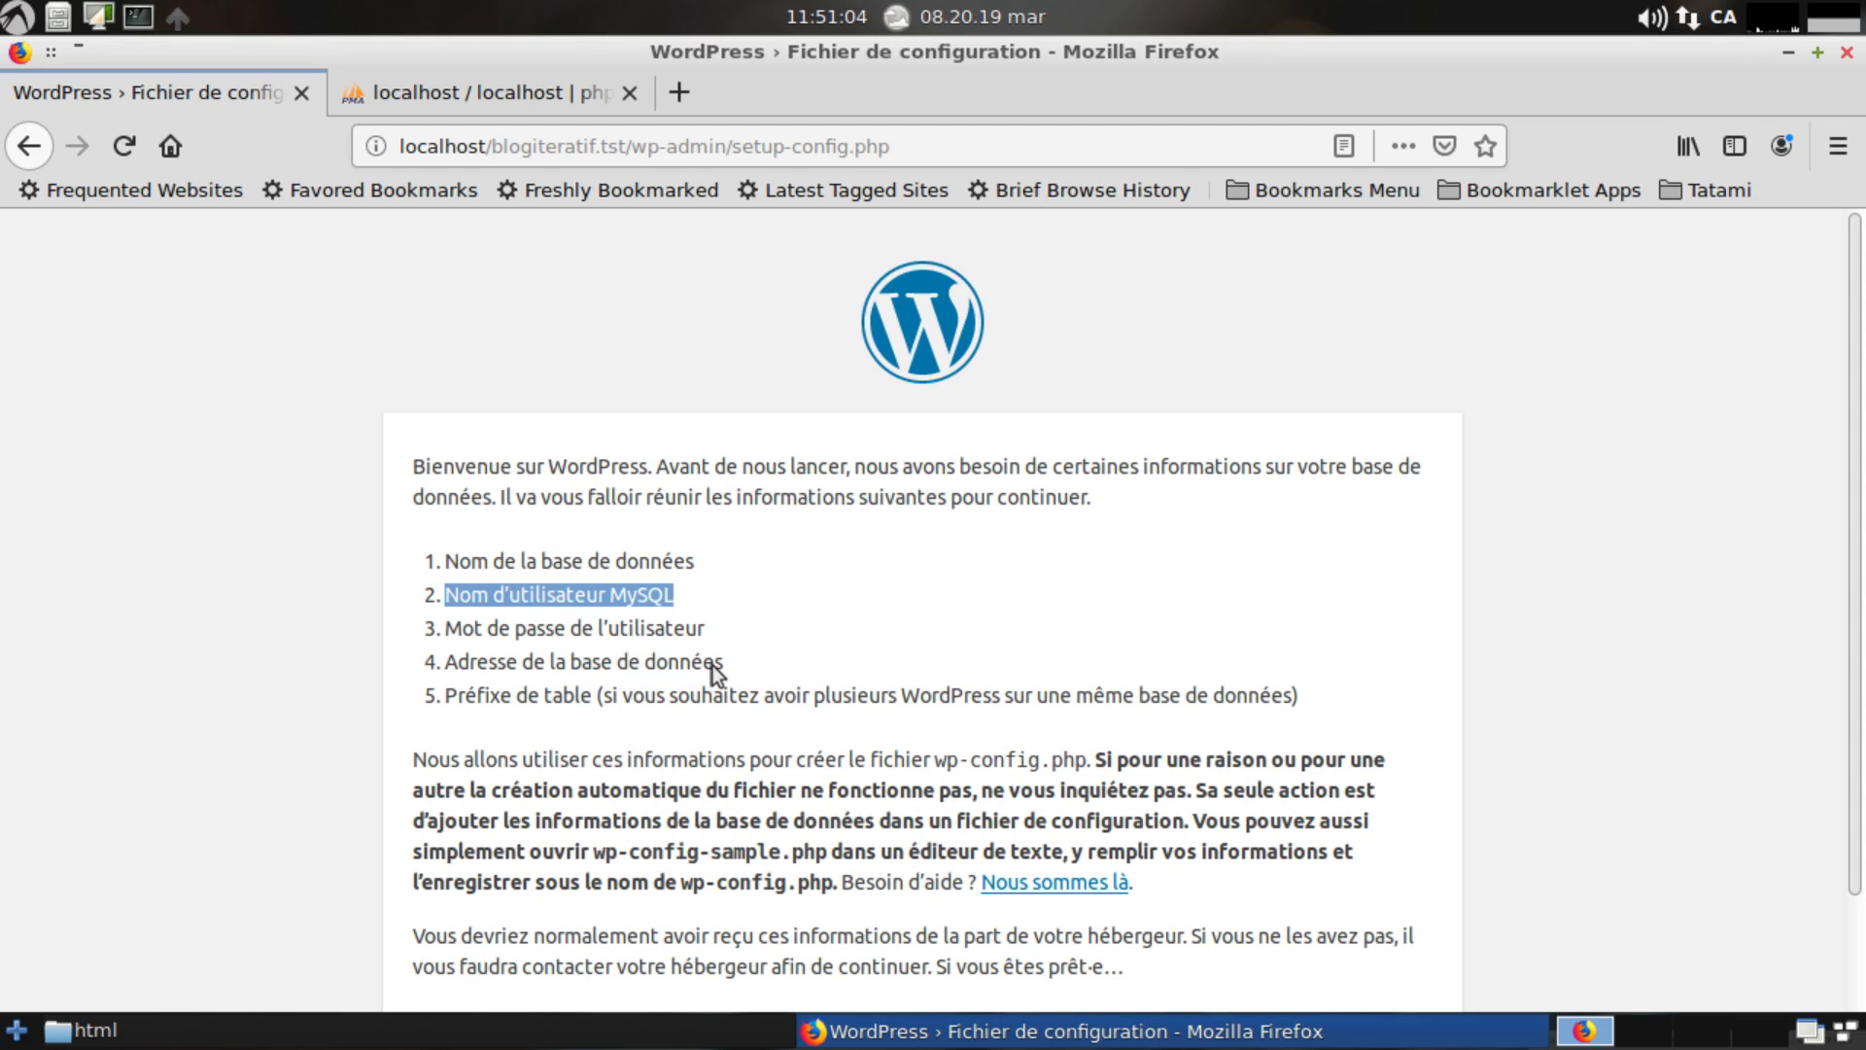
pyautogui.moveTo(731, 696); pyautogui.dragTo(463, 710)
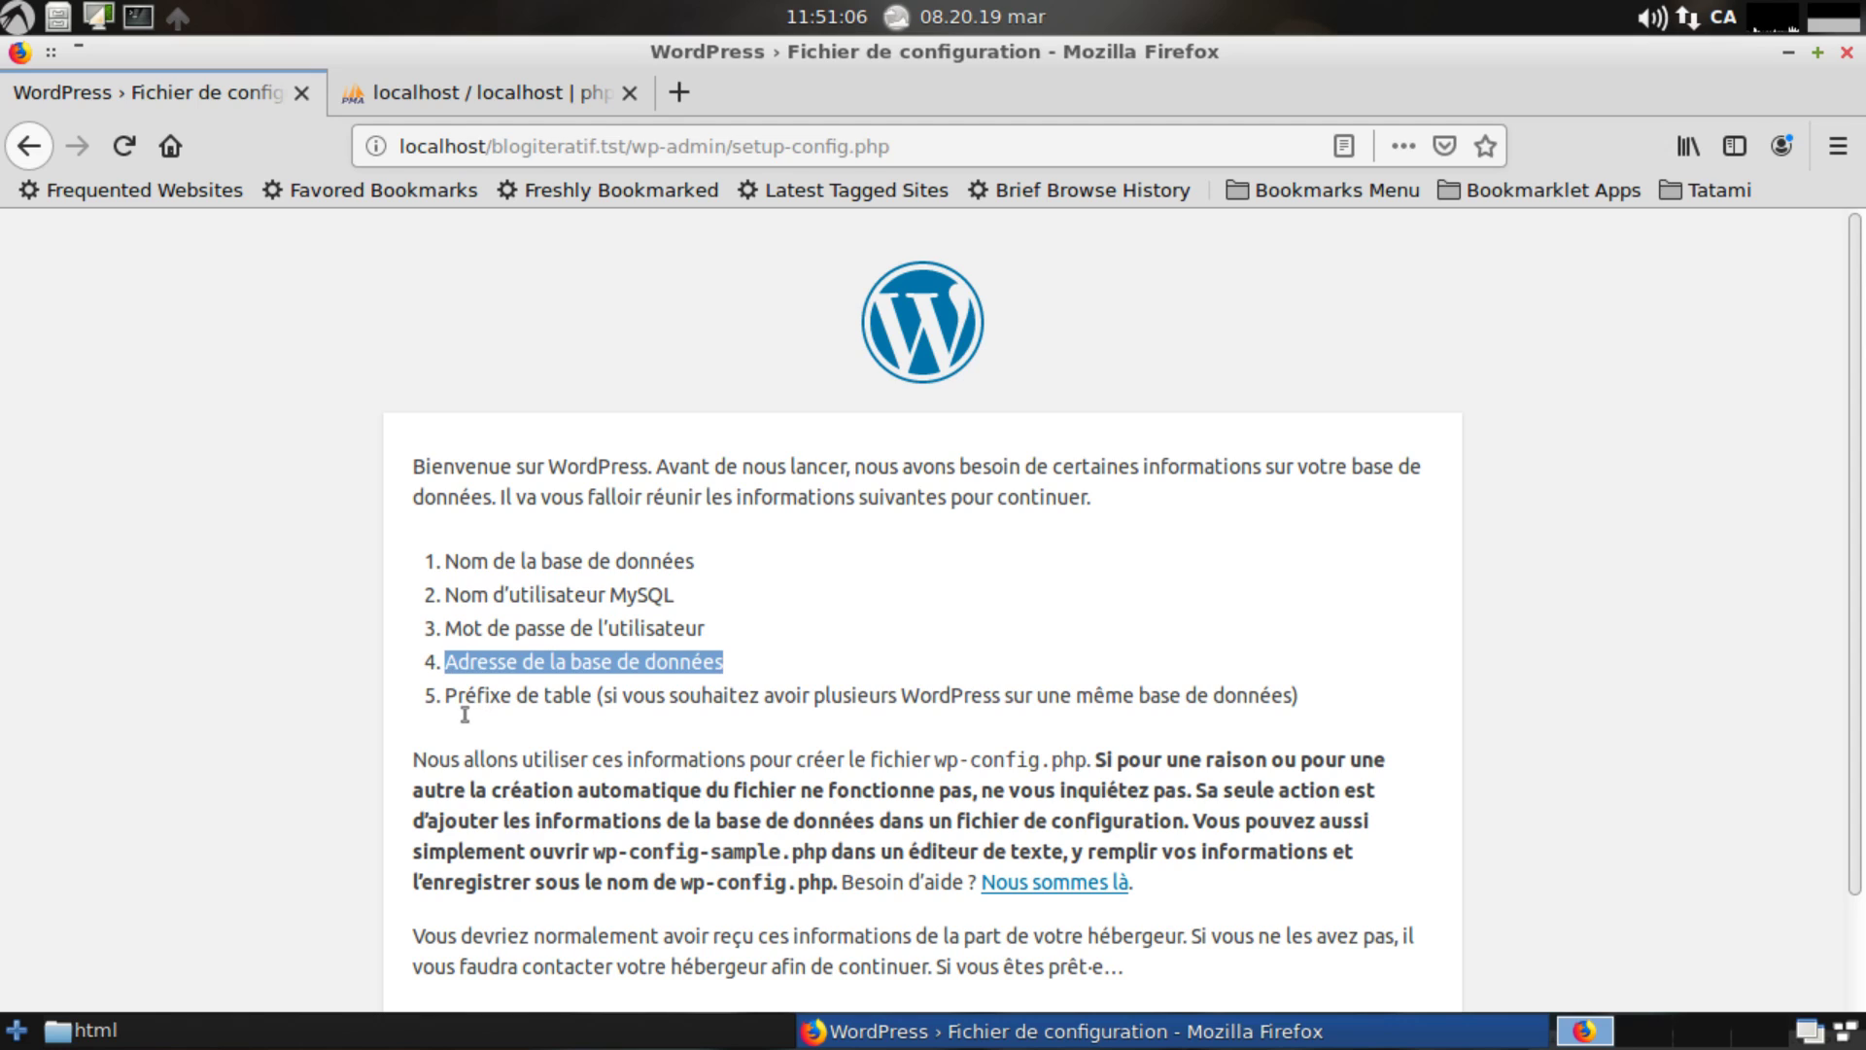
pyautogui.scroll(-2, 848, 653)
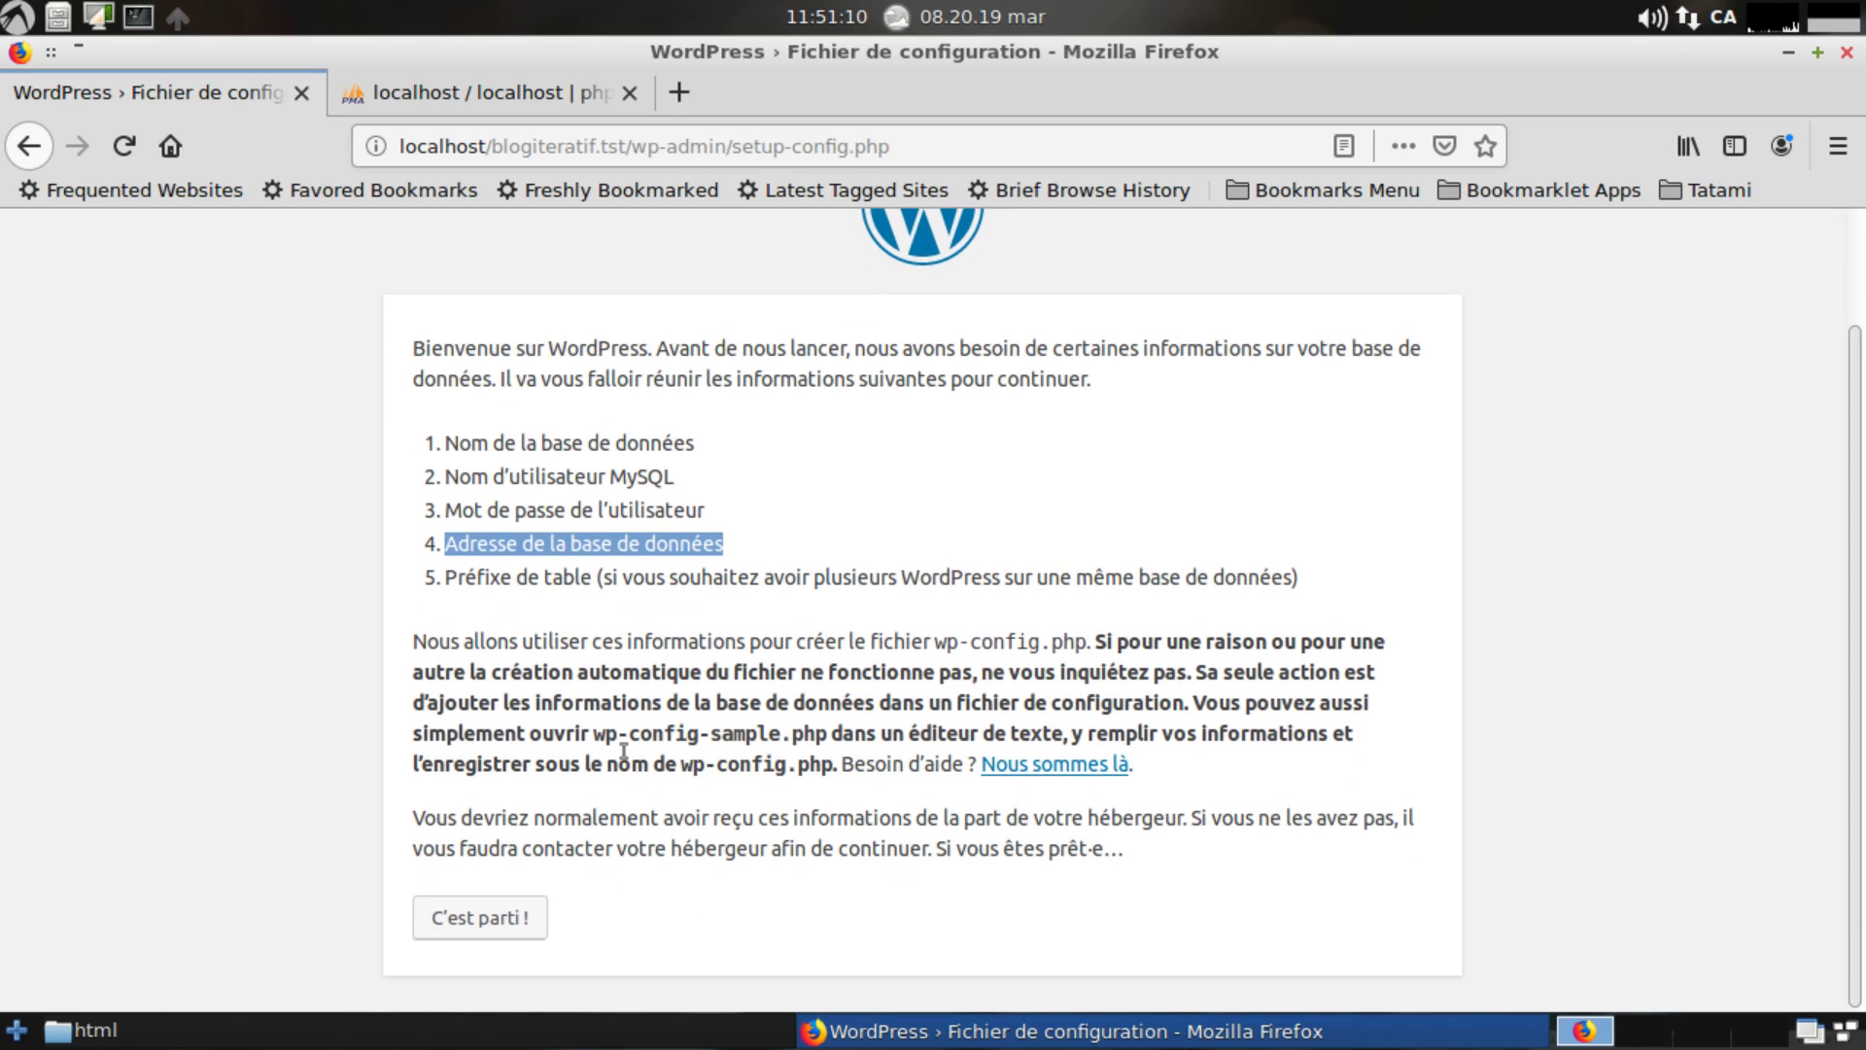
pyautogui.click(515, 961)
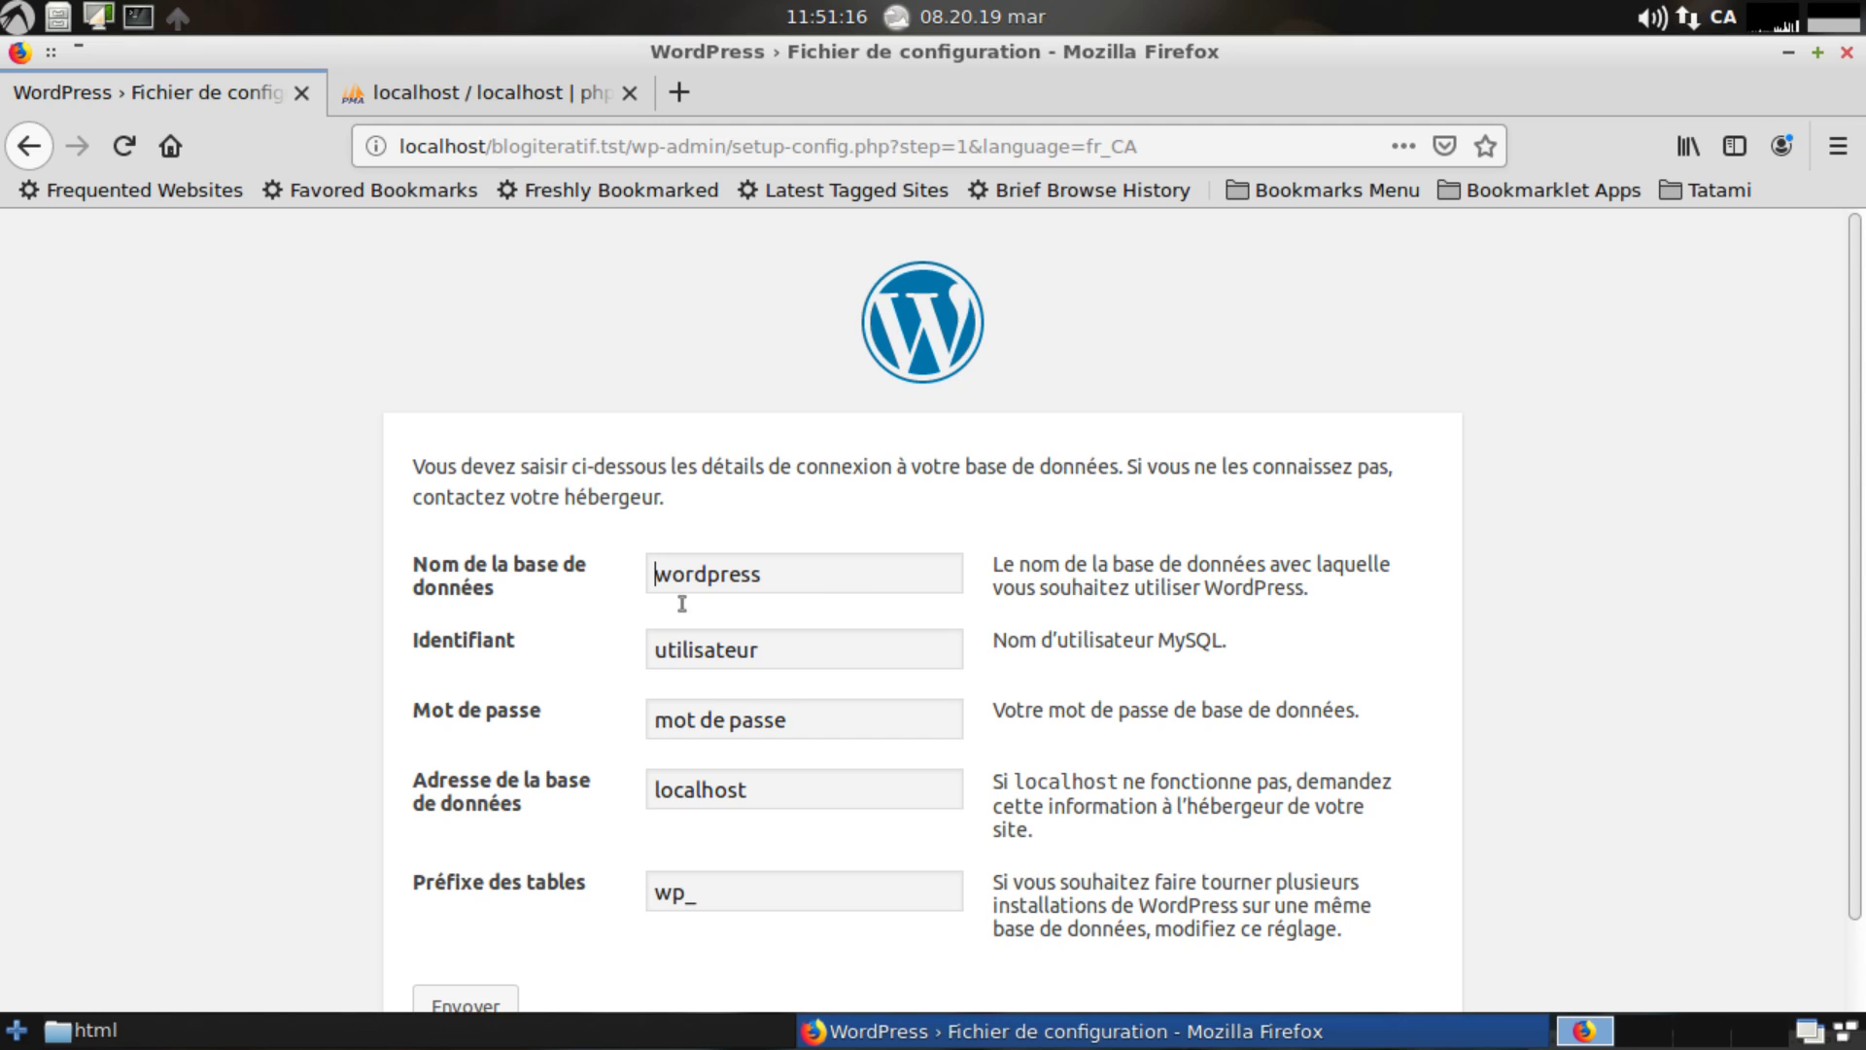
# Replace the default 'wordpress' database name with blogiteratif.tst, after checking it in phpMyAdmin.
pyautogui.hotkey('ctrl', 'a')
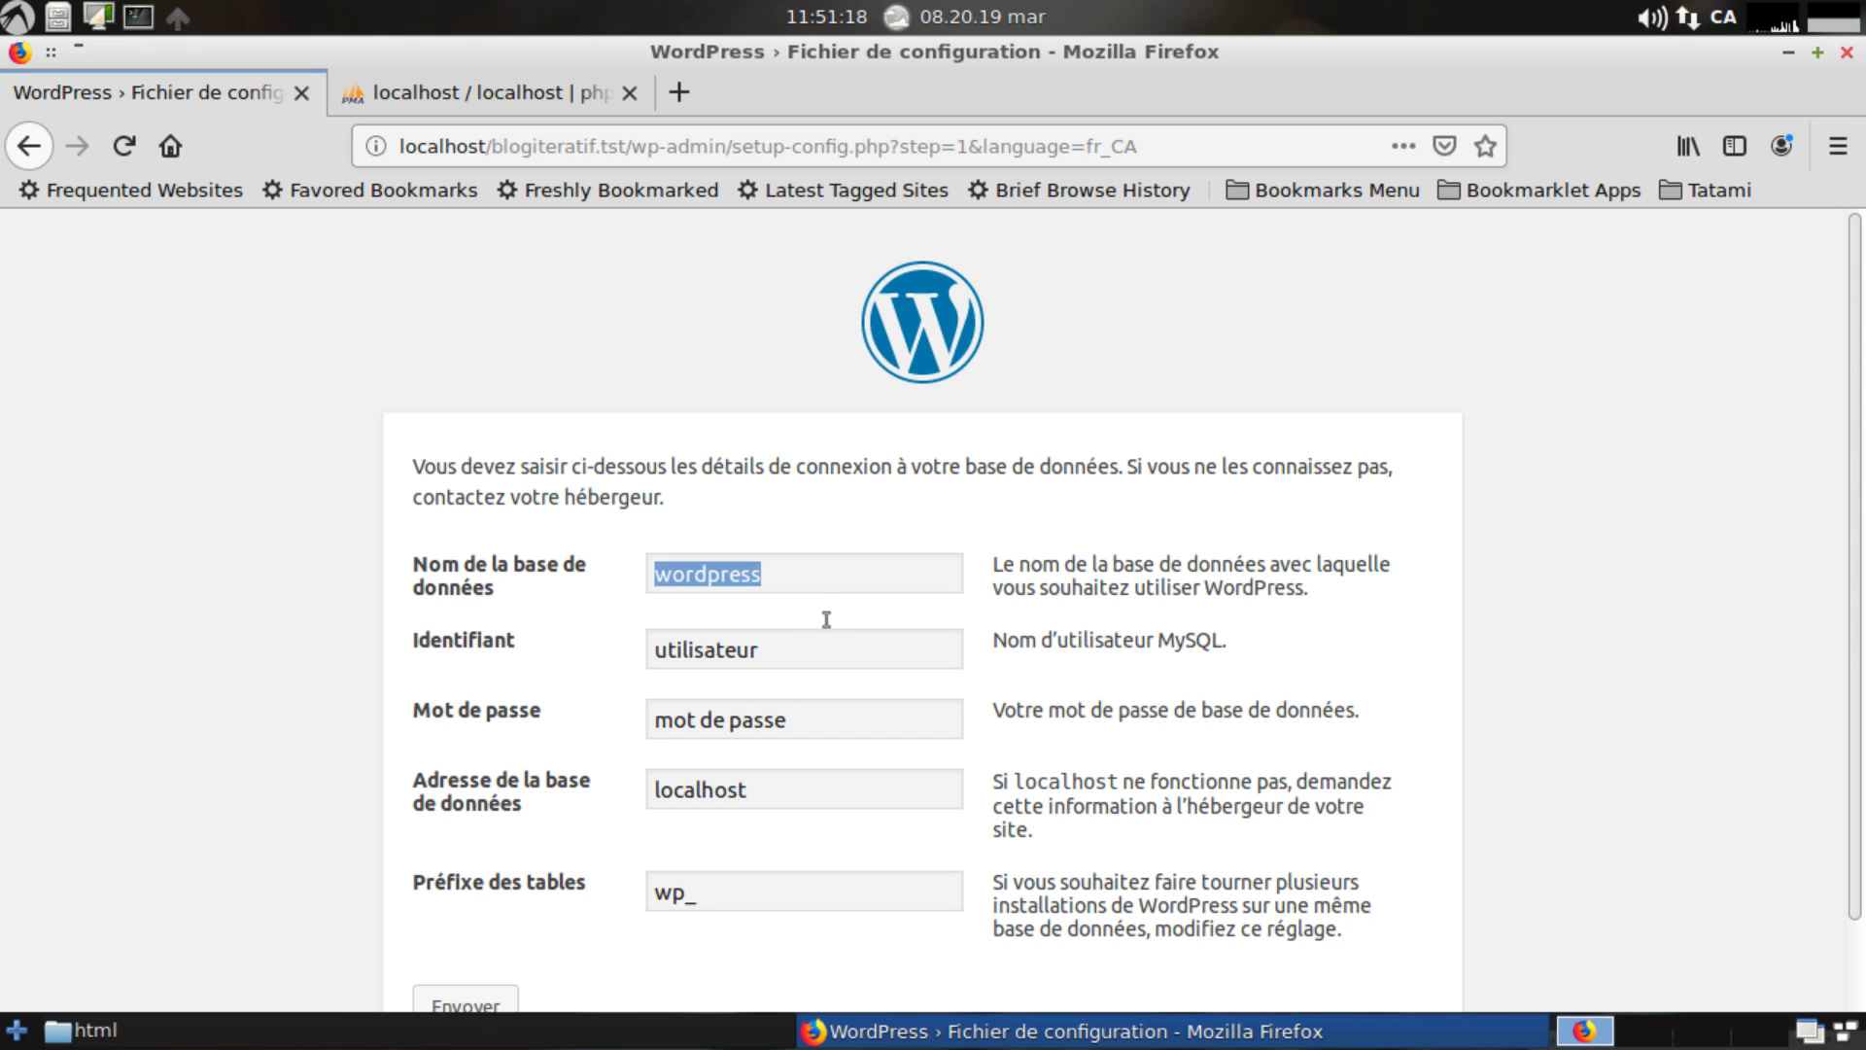
pyautogui.click(495, 92)
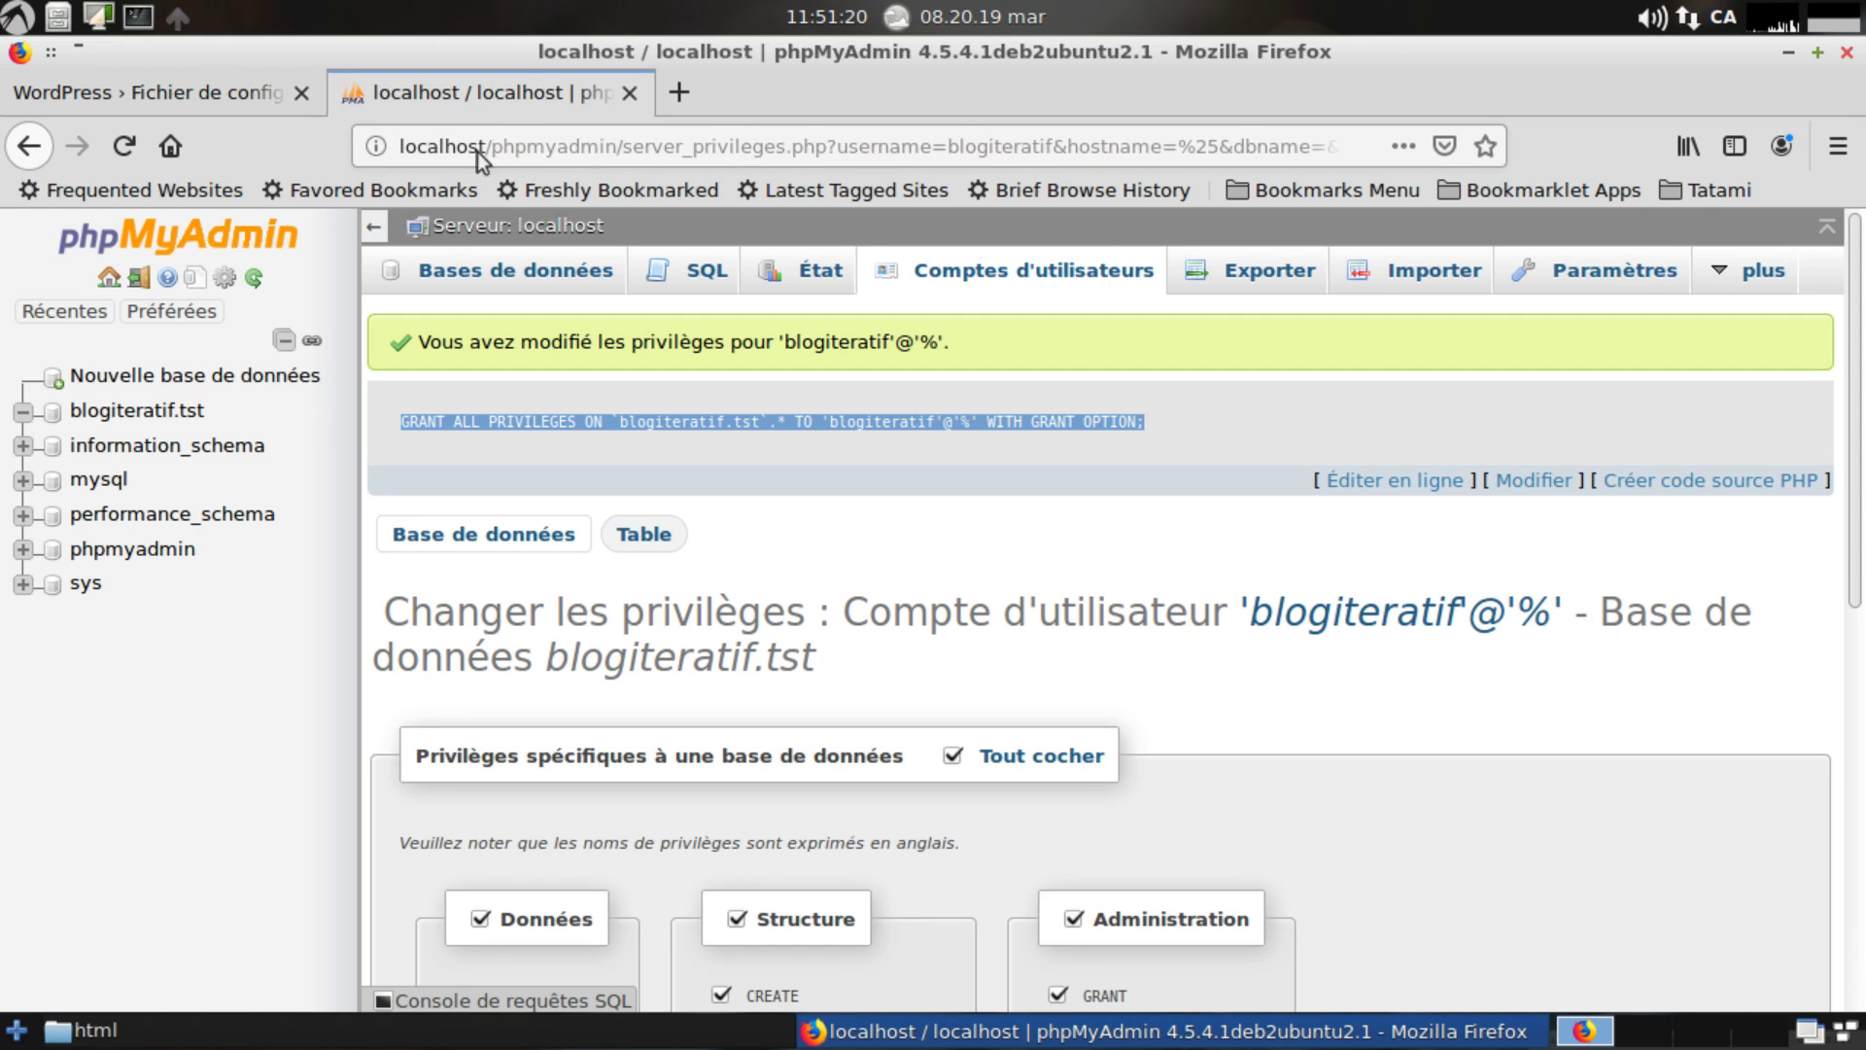
pyautogui.click(161, 109)
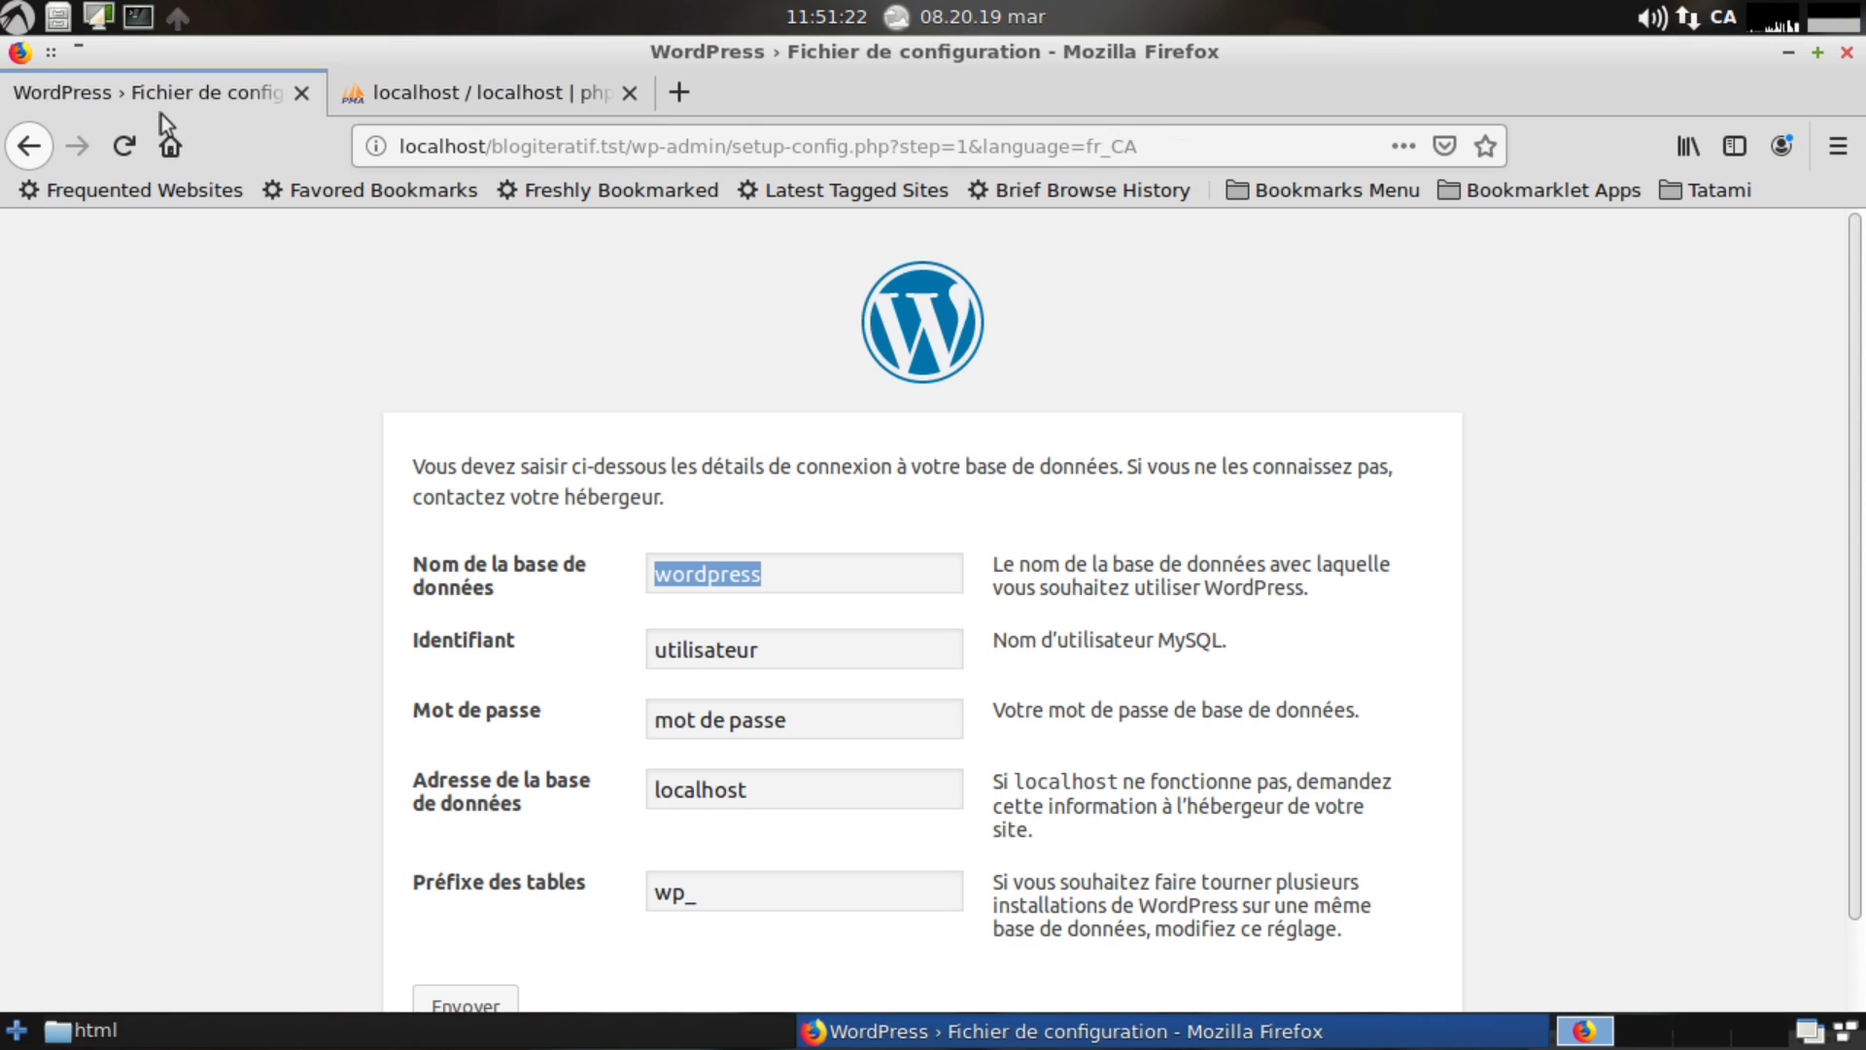
pyautogui.write('blo')
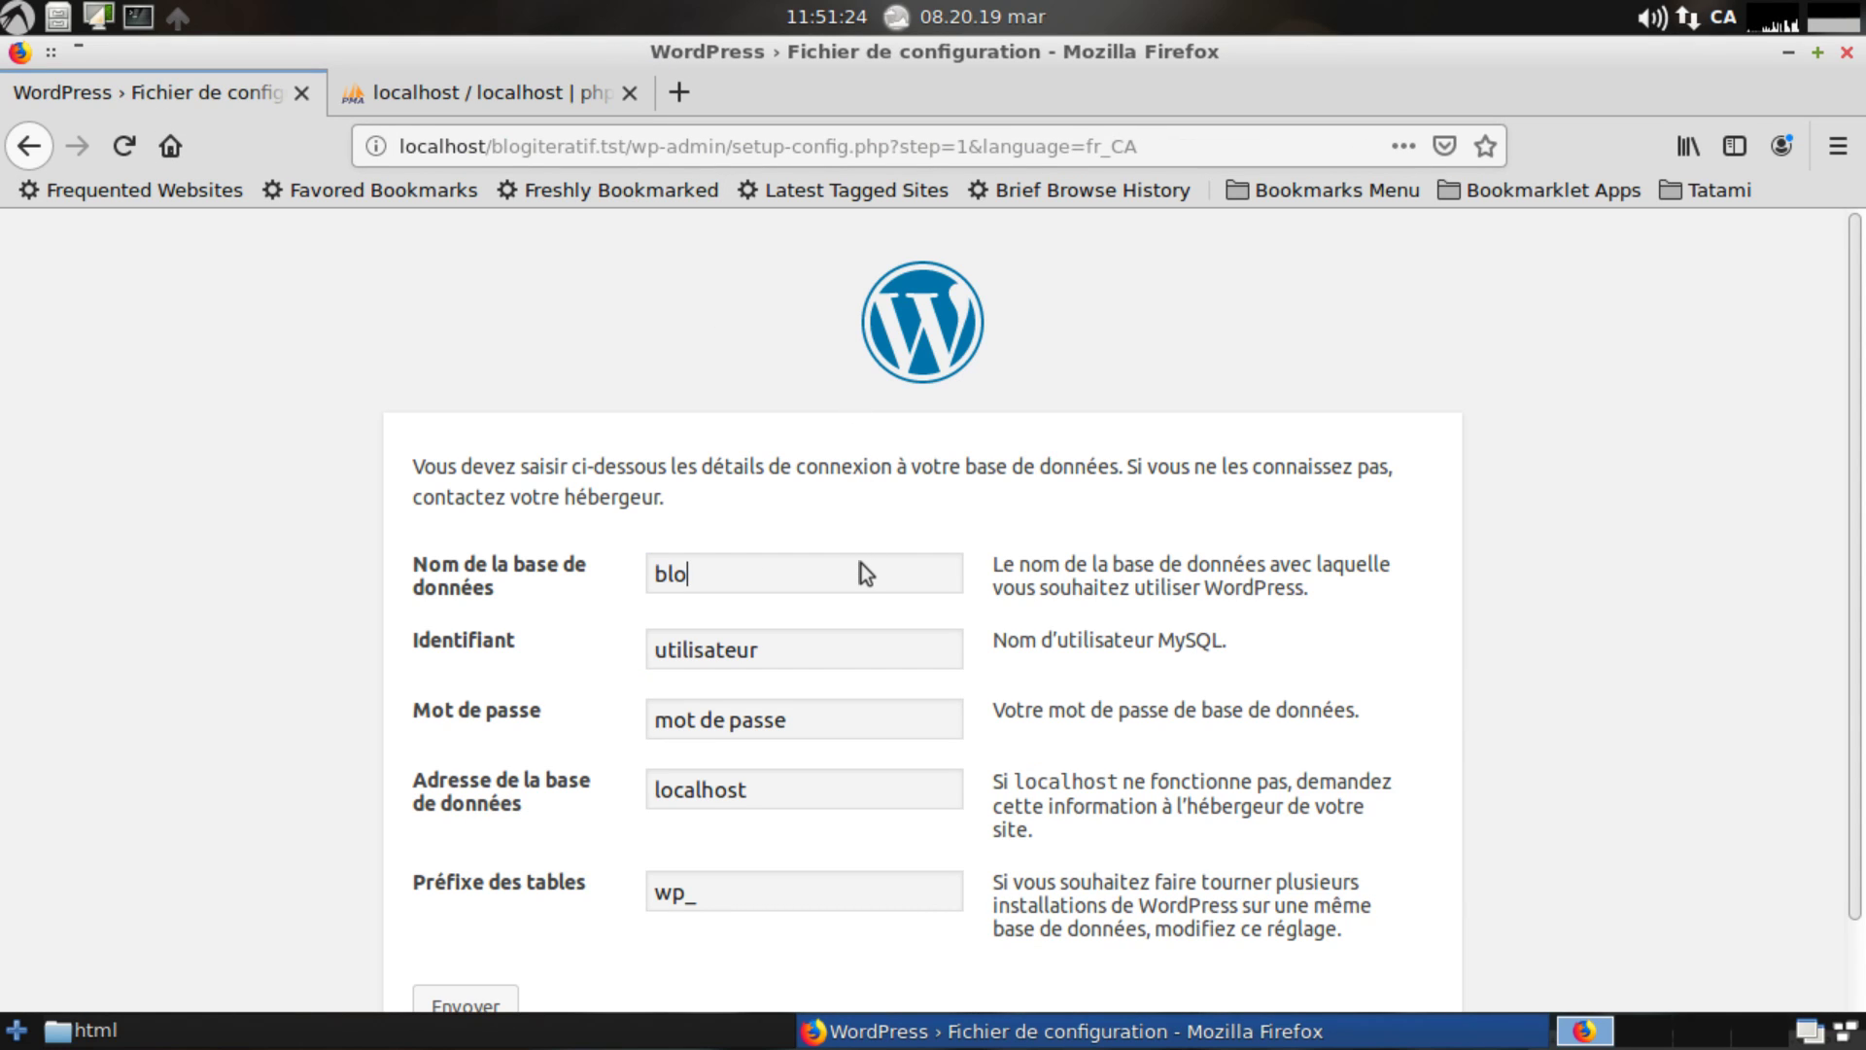
pyautogui.write('giteratif.tst')
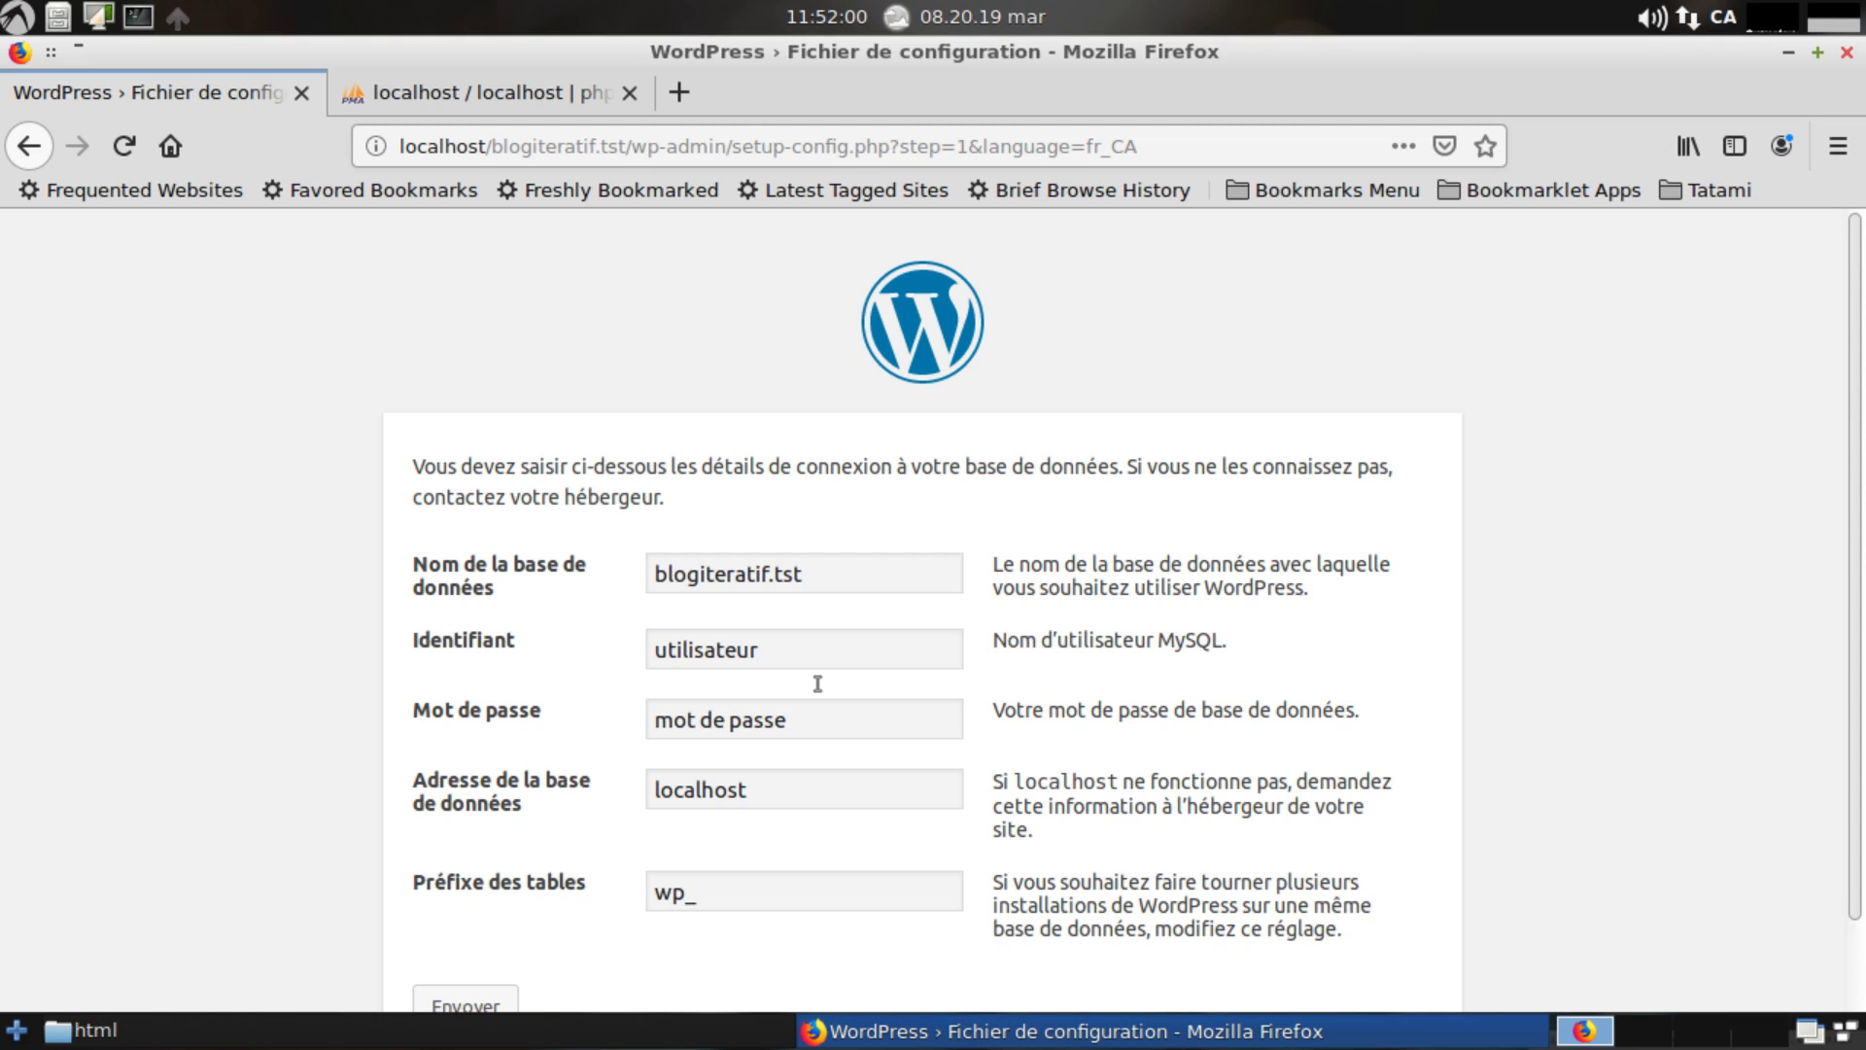
# Replace the placeholder 'utilisateur' with the blog's database username, after confirming it in phpMyAdmin.
pyautogui.moveTo(994, 679); pyautogui.dragTo(1239, 690)
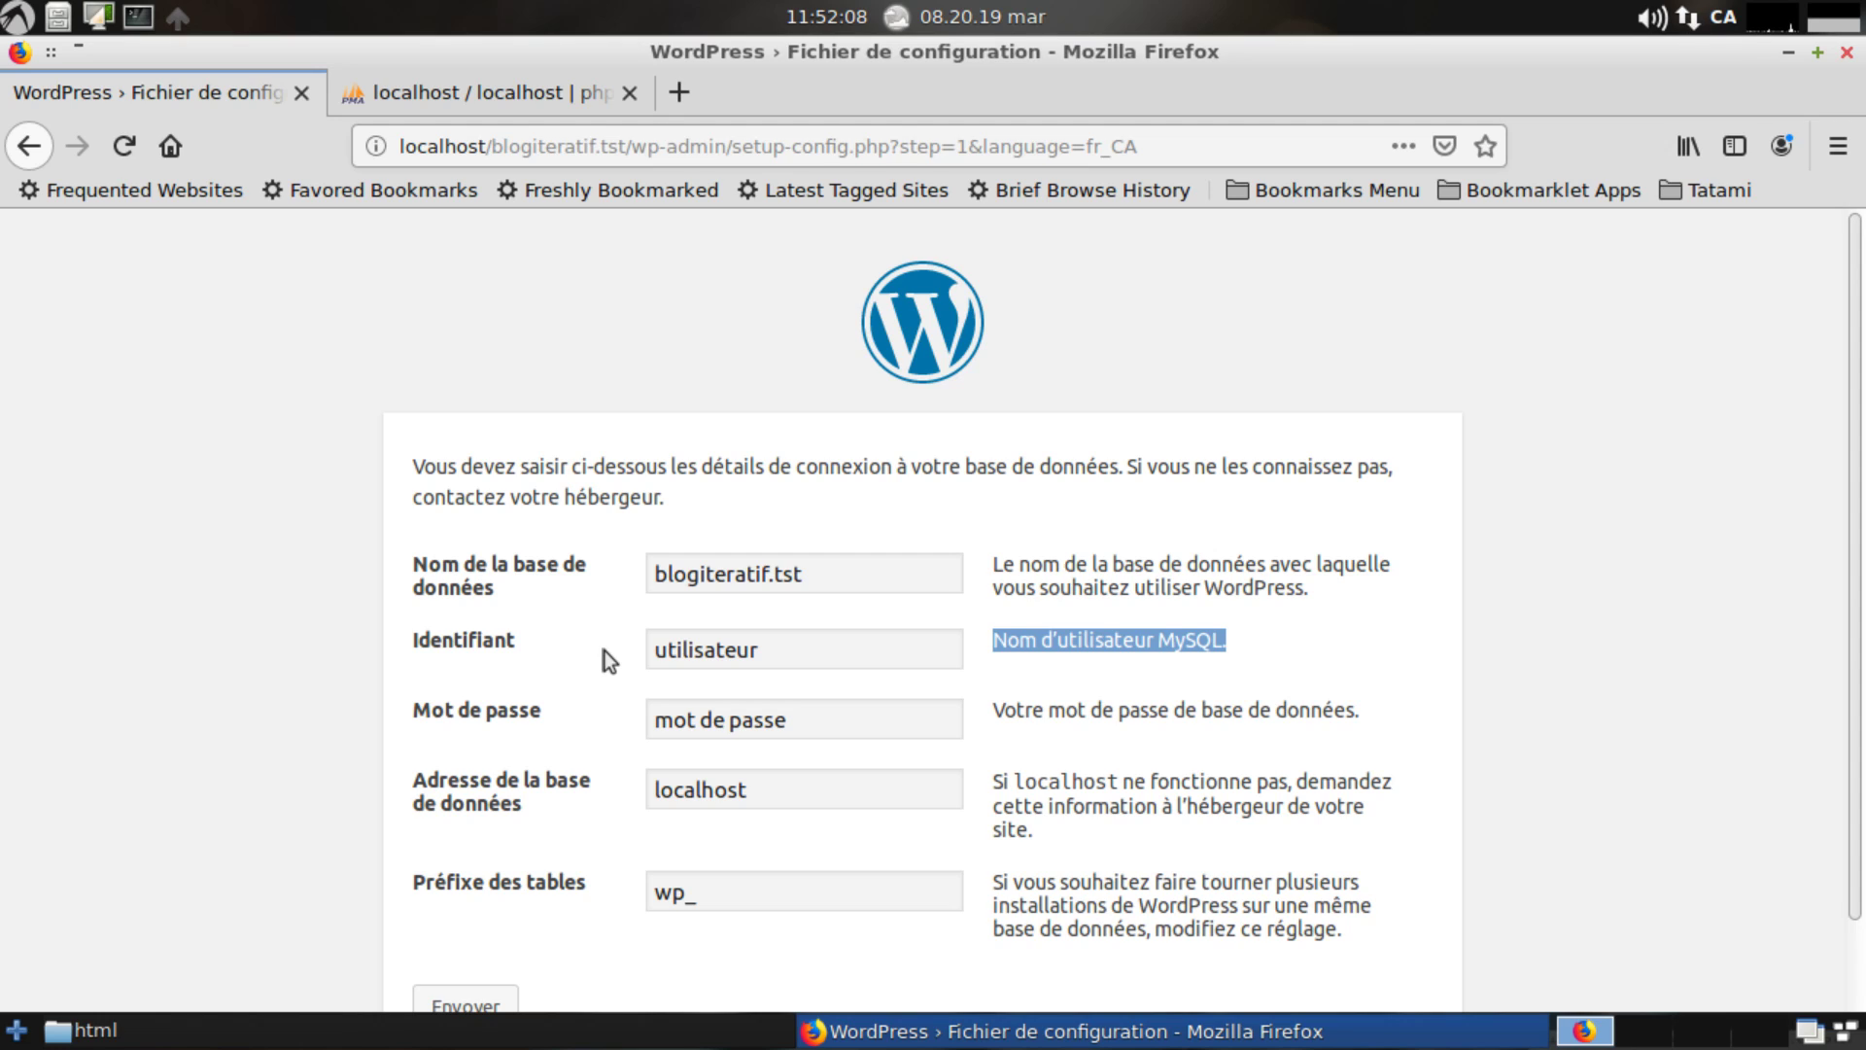
pyautogui.moveTo(760, 649); pyautogui.dragTo(645, 696)
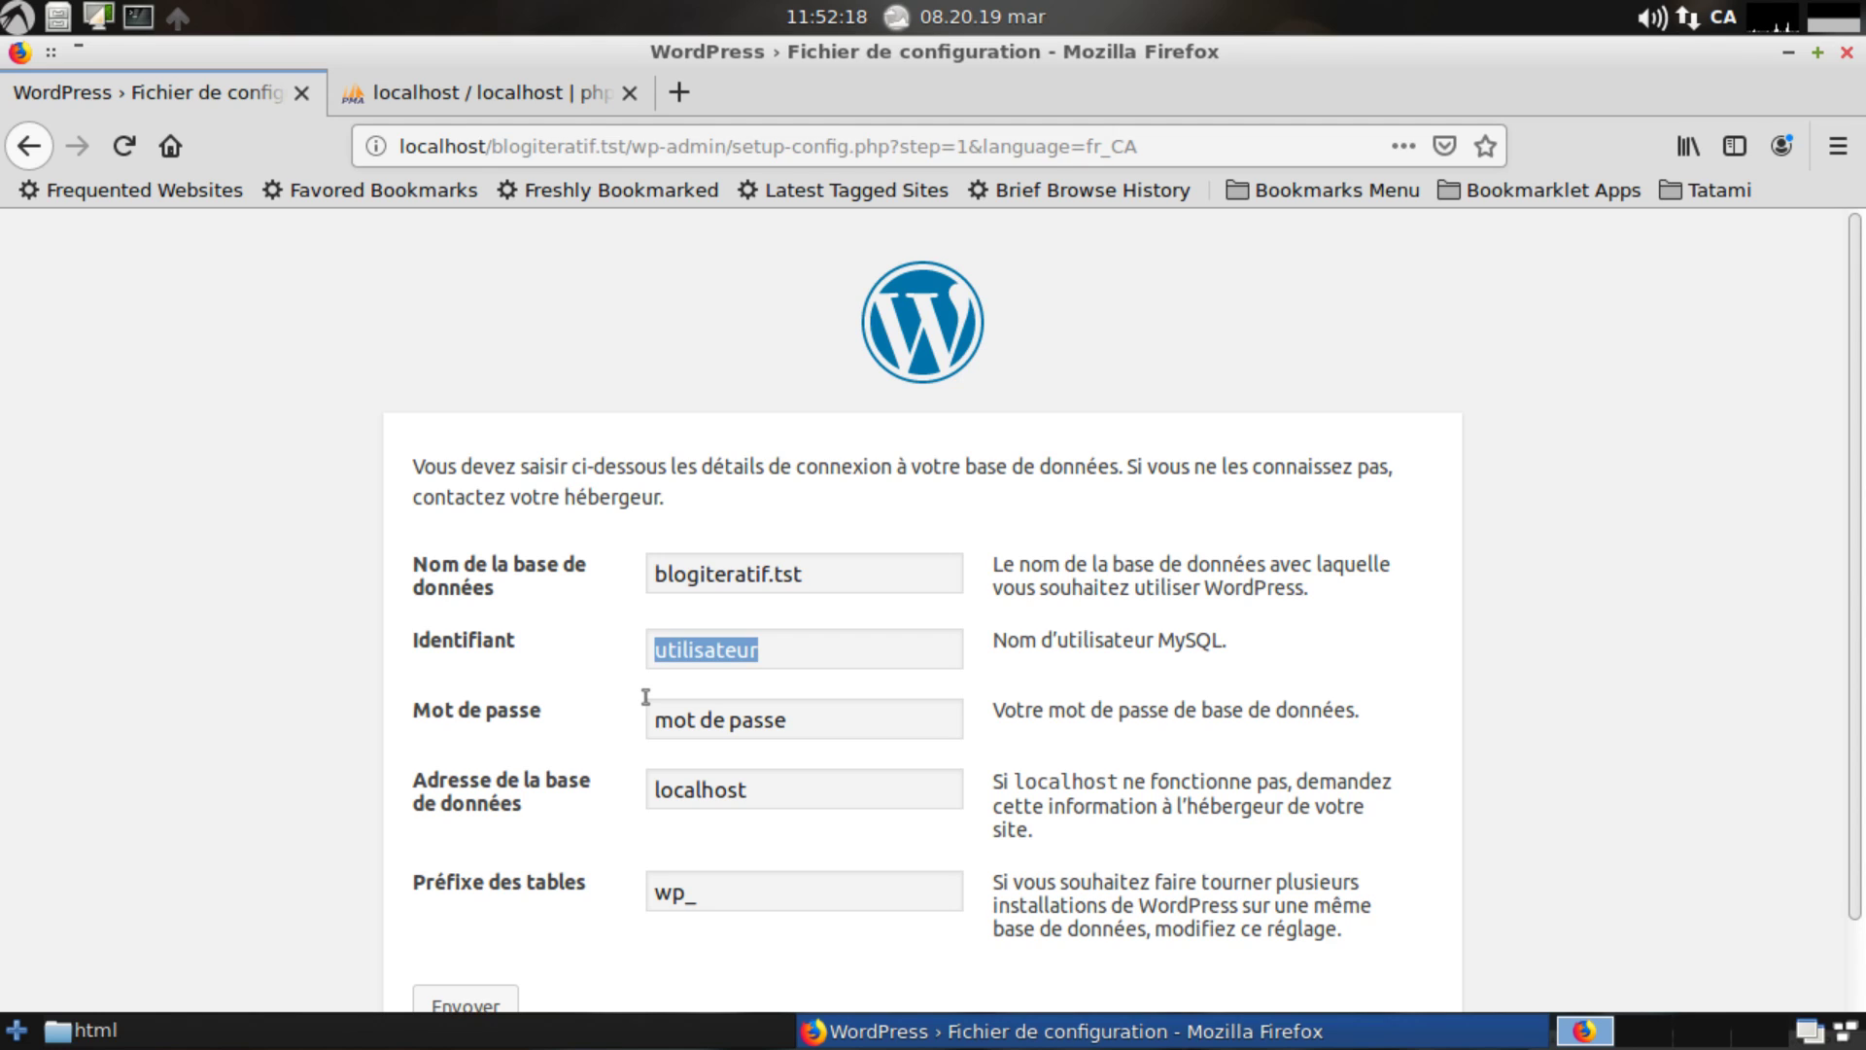
pyautogui.click(538, 100)
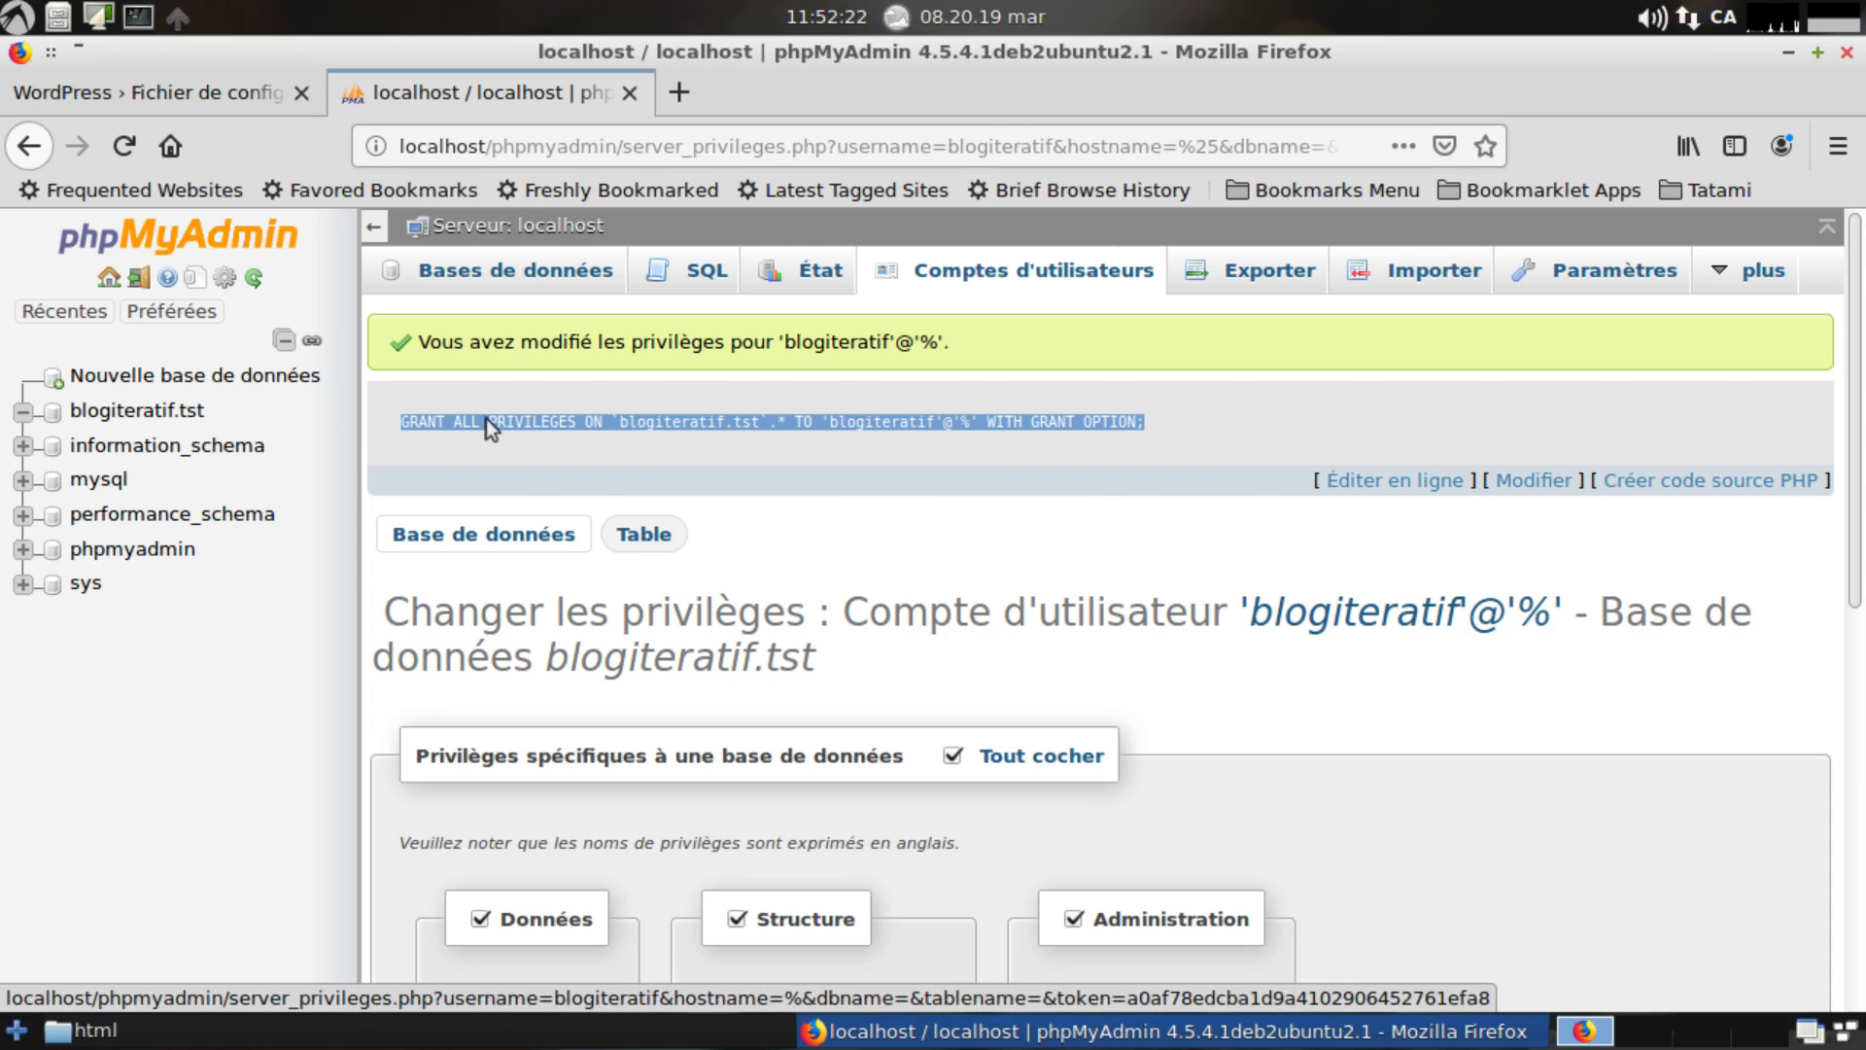
pyautogui.click(156, 101)
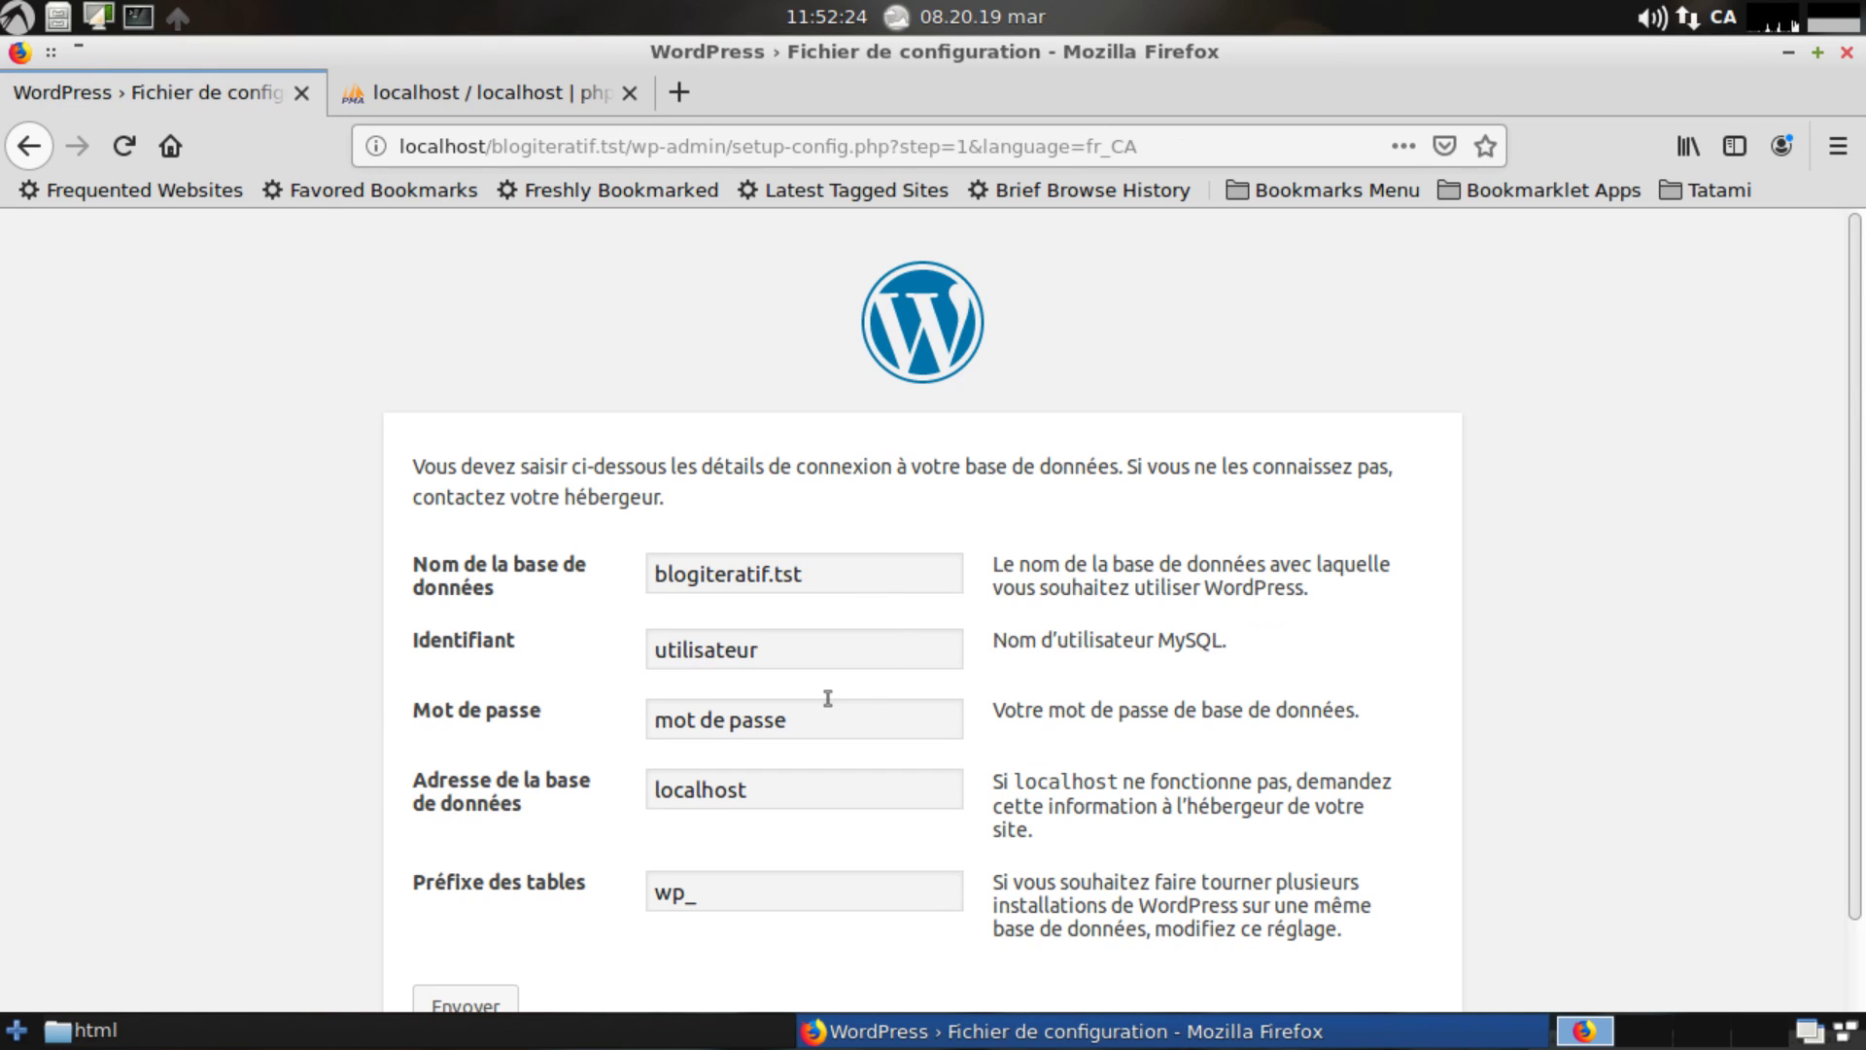
pyautogui.write('blog')
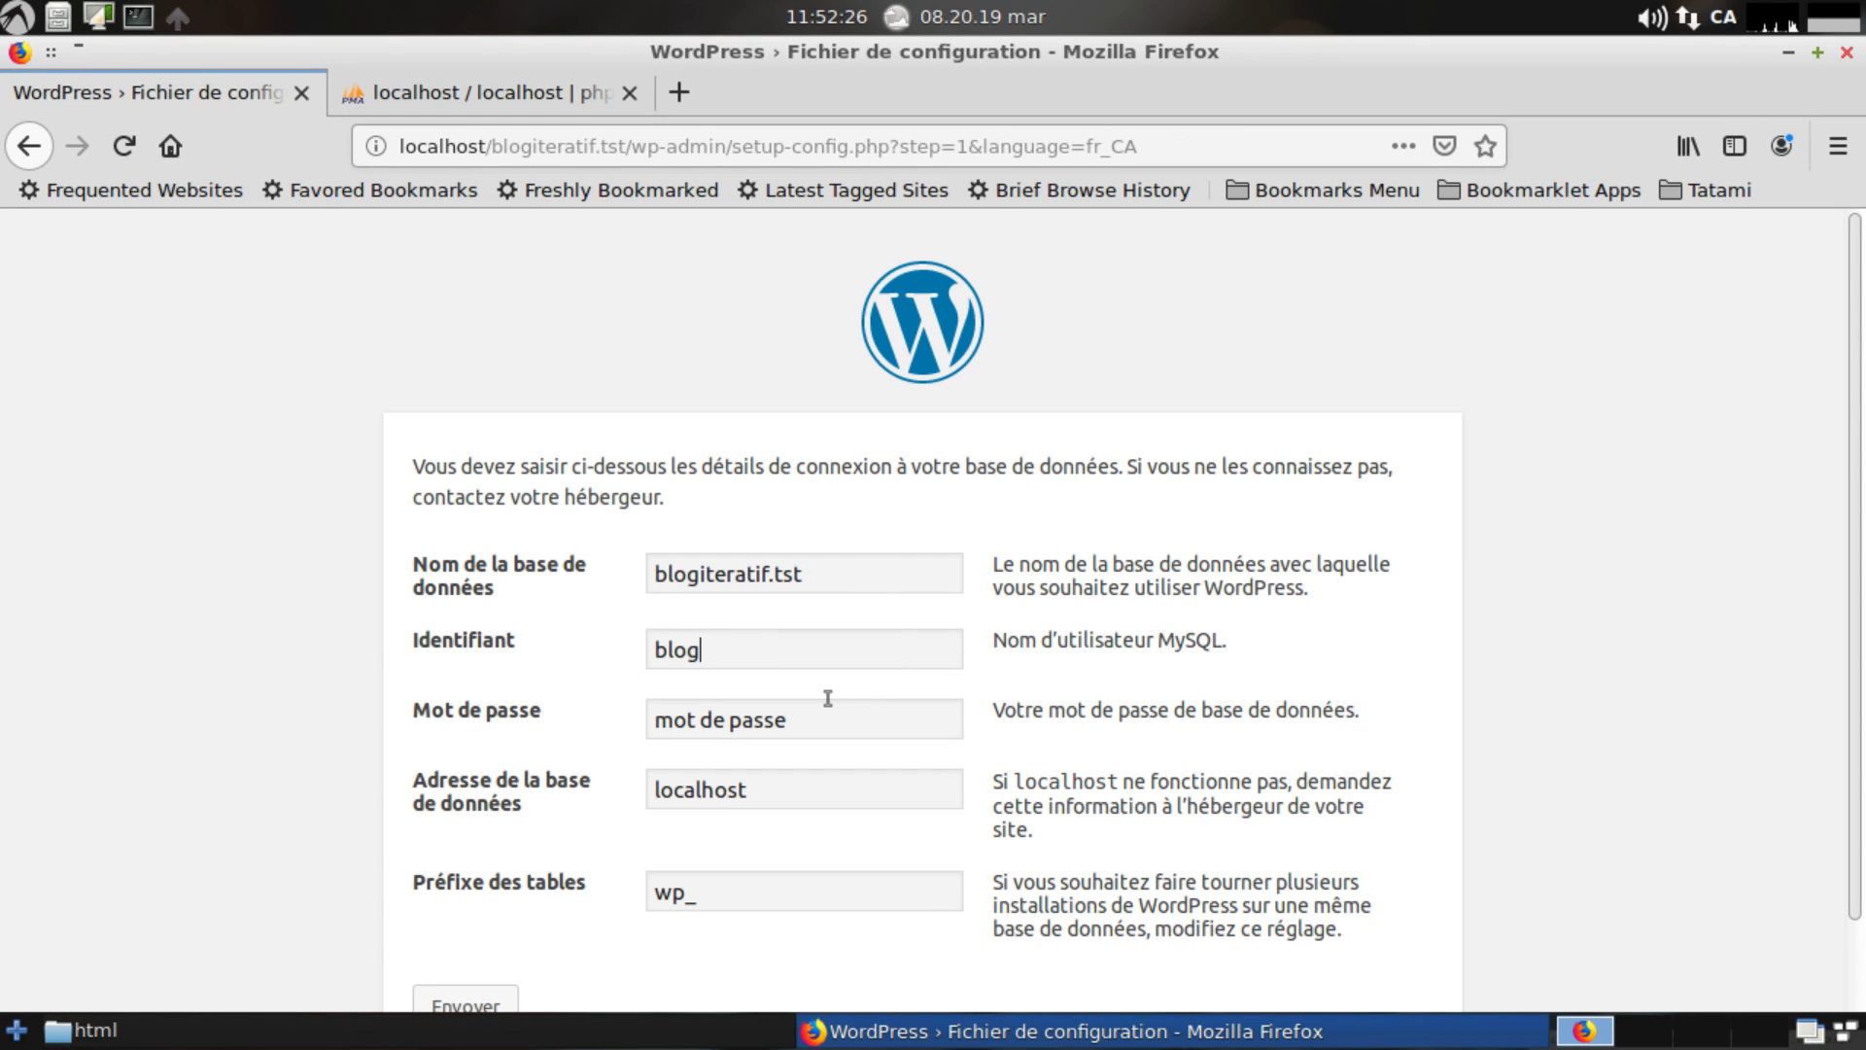
pyautogui.write('iteratif')
# Clear the 'mot de passe' placeholder and enter the database user's password.
pyautogui.click(804, 731)
pyautogui.hotkey('shift', 'Right')
pyautogui.hotkey('shift', 'Right')
pyautogui.hotkey('shift', 'Right')
pyautogui.hotkey('shift', 'Right')
pyautogui.hotkey('shift', 'Right')
pyautogui.hotkey('shift', 'Right')
pyautogui.hotkey('shift', 'Right')
pyautogui.hotkey('shift', 'Right')
pyautogui.hotkey('shift', 'Right')
pyautogui.hotkey('shift', 'Right')
pyautogui.hotkey('shift', 'Right')
pyautogui.hotkey('shift', 'Right')
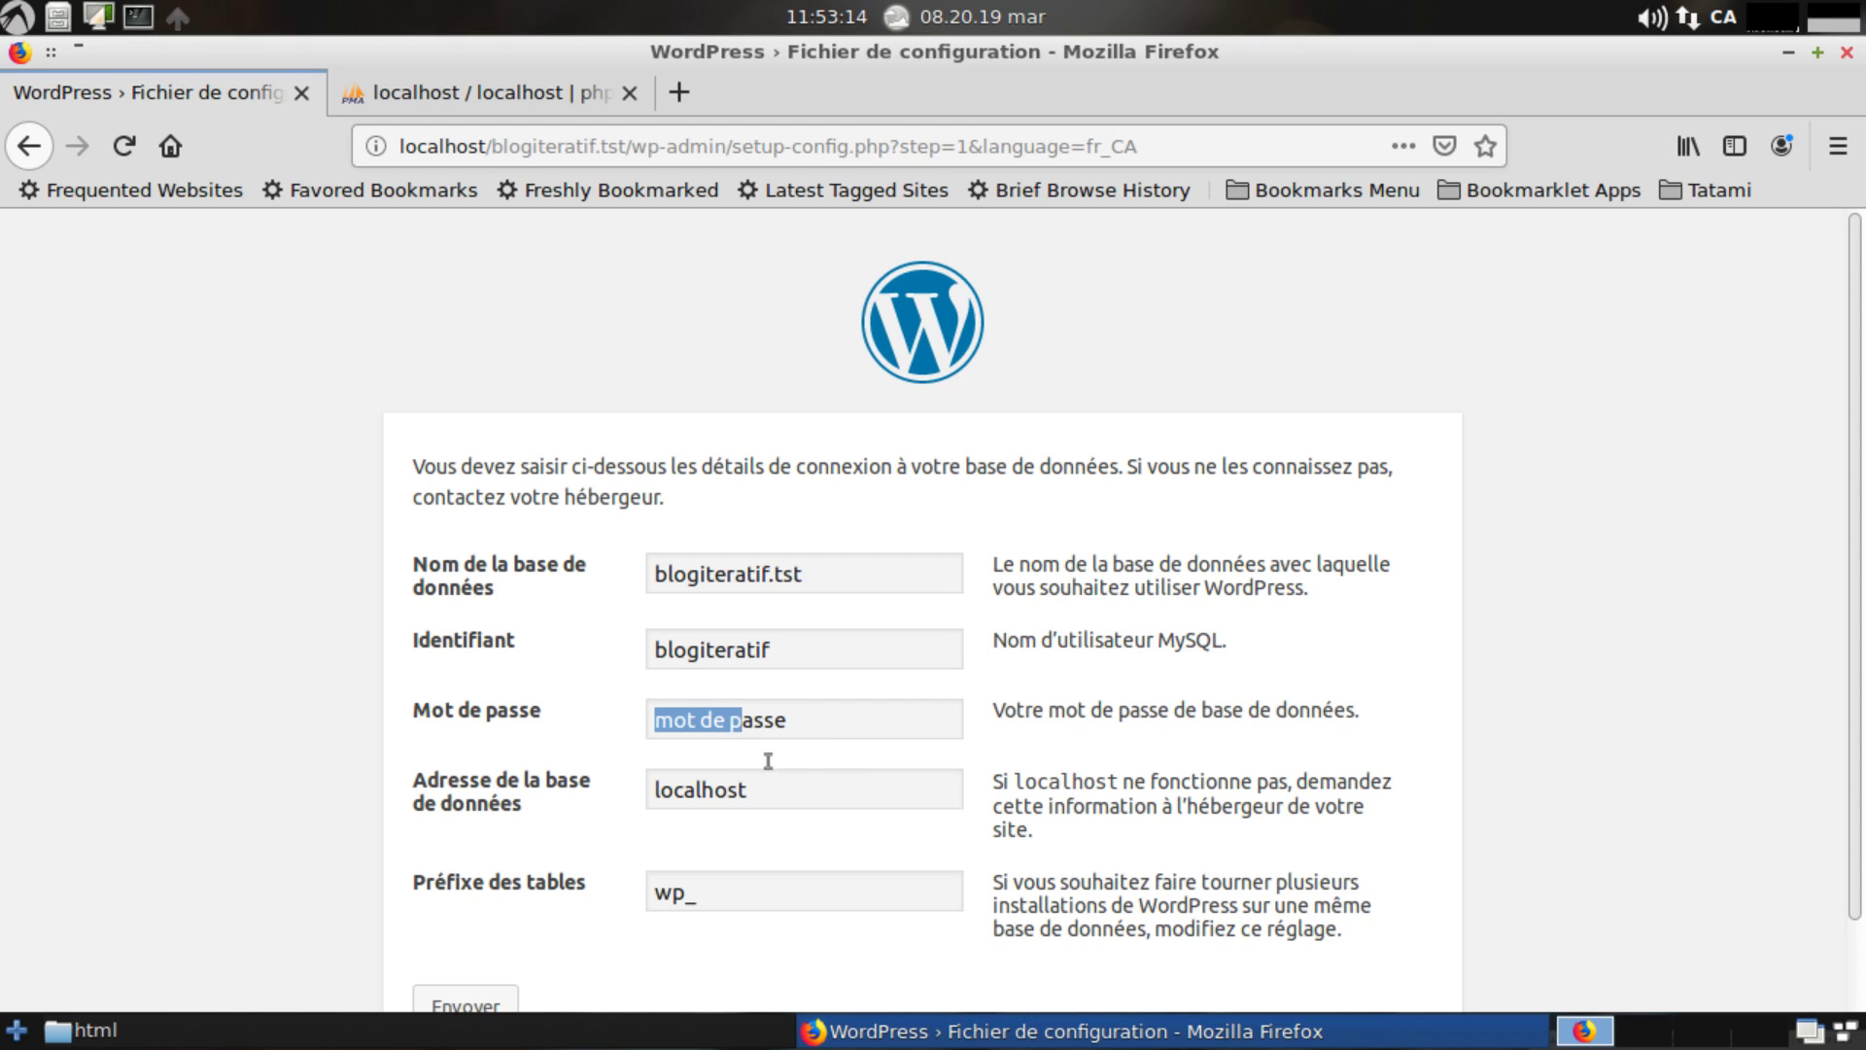
pyautogui.press('BackSpace')
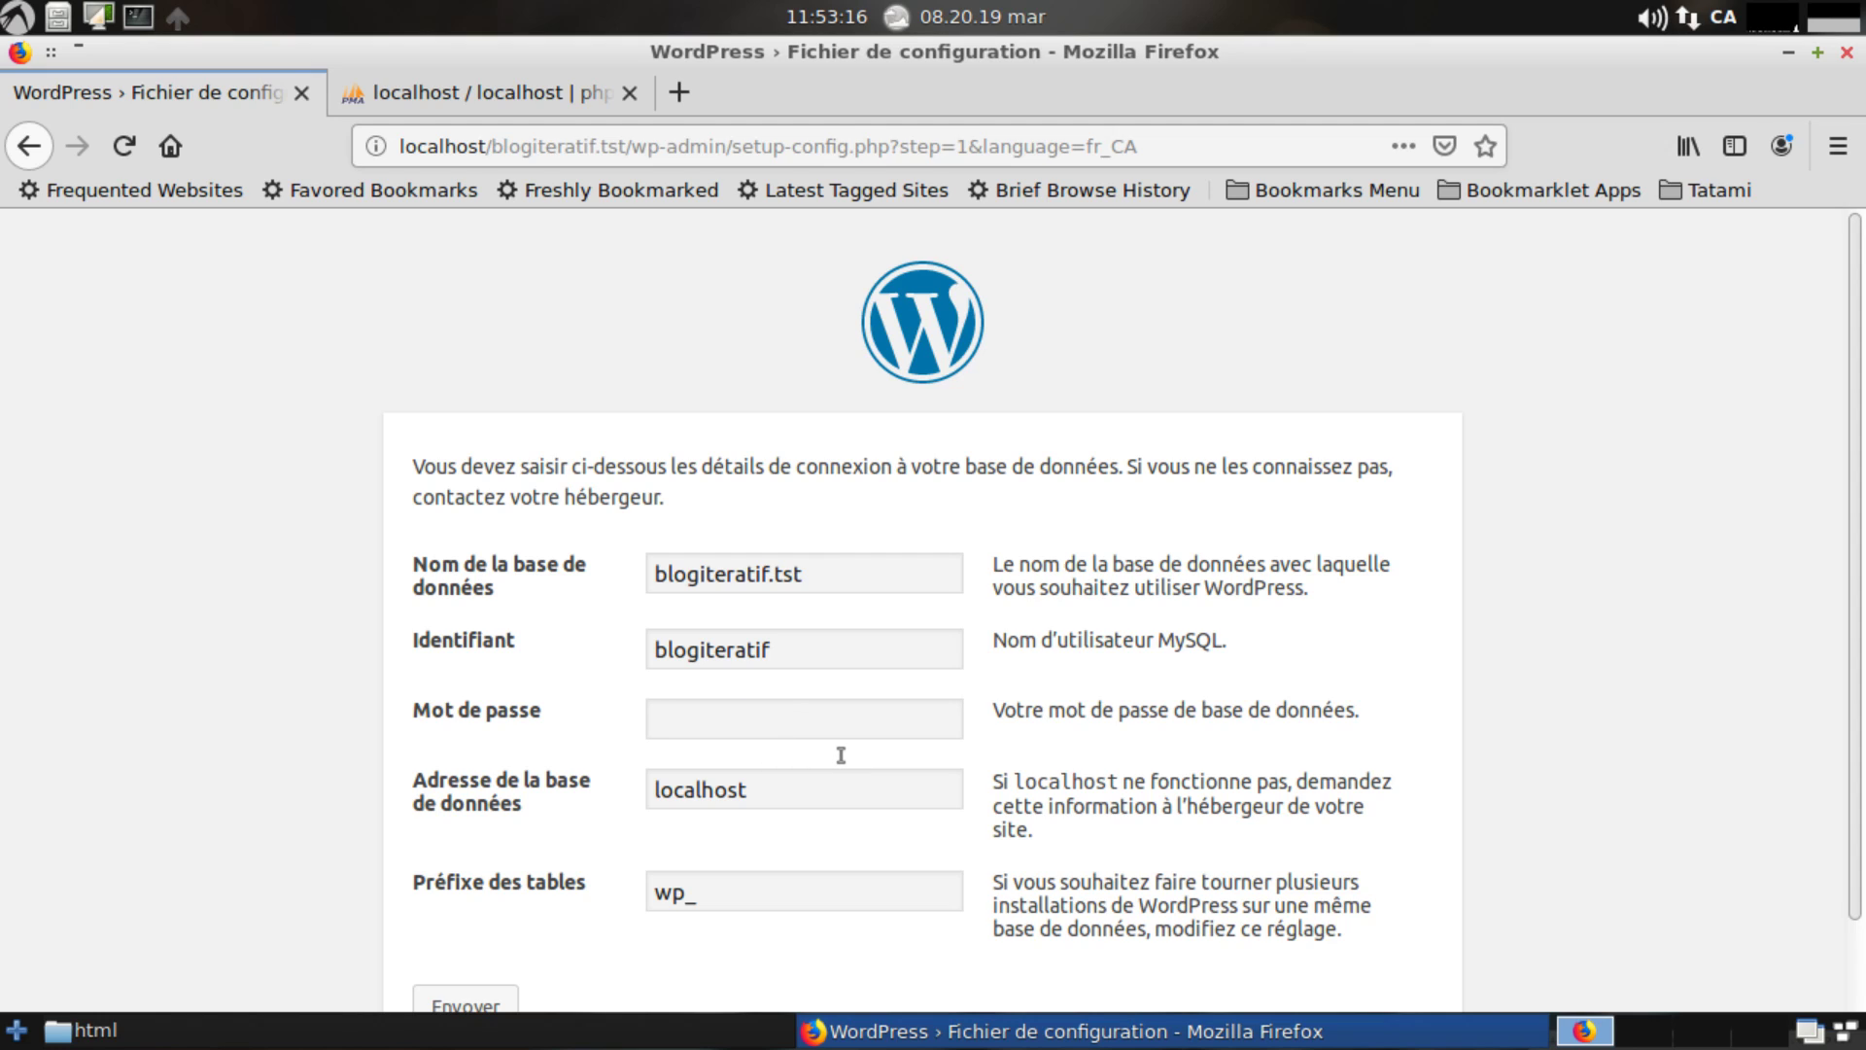
pyautogui.write('blogiteratif')
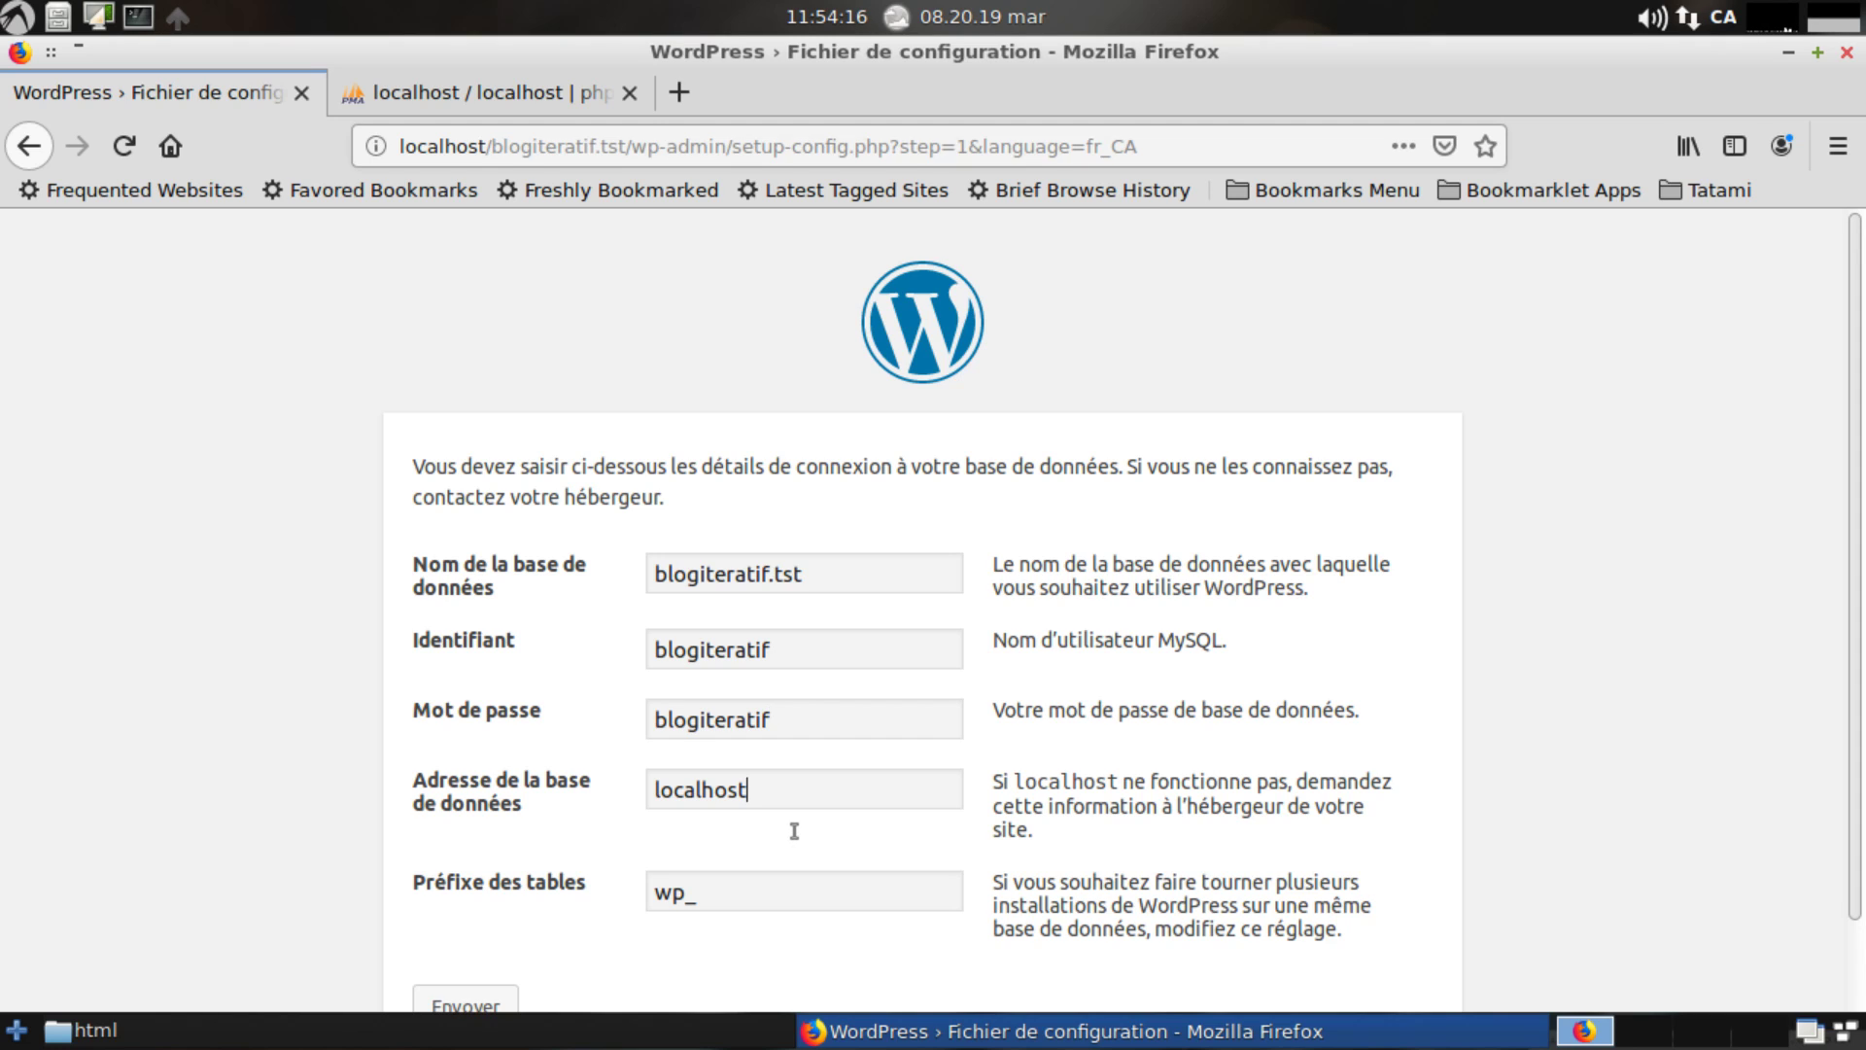
pyautogui.scroll(-2, 787, 826)
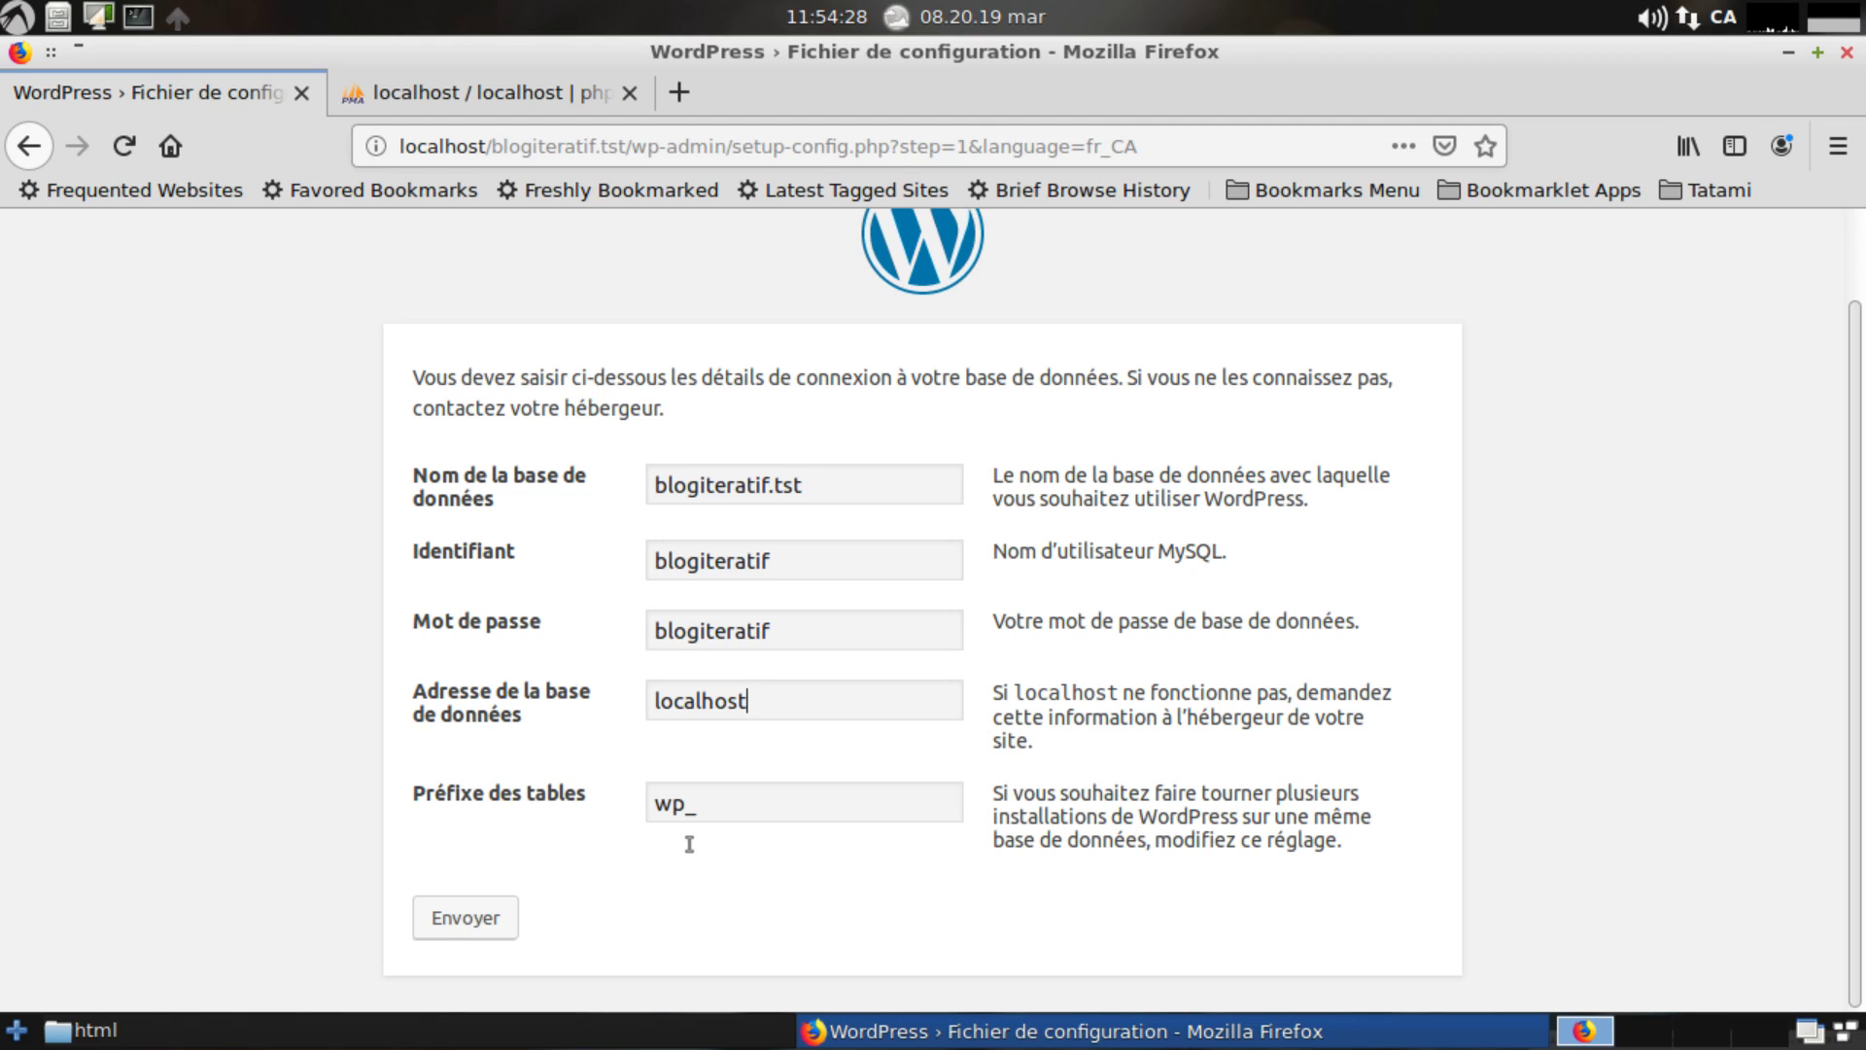
pyautogui.moveTo(655, 485); pyautogui.dragTo(916, 539)
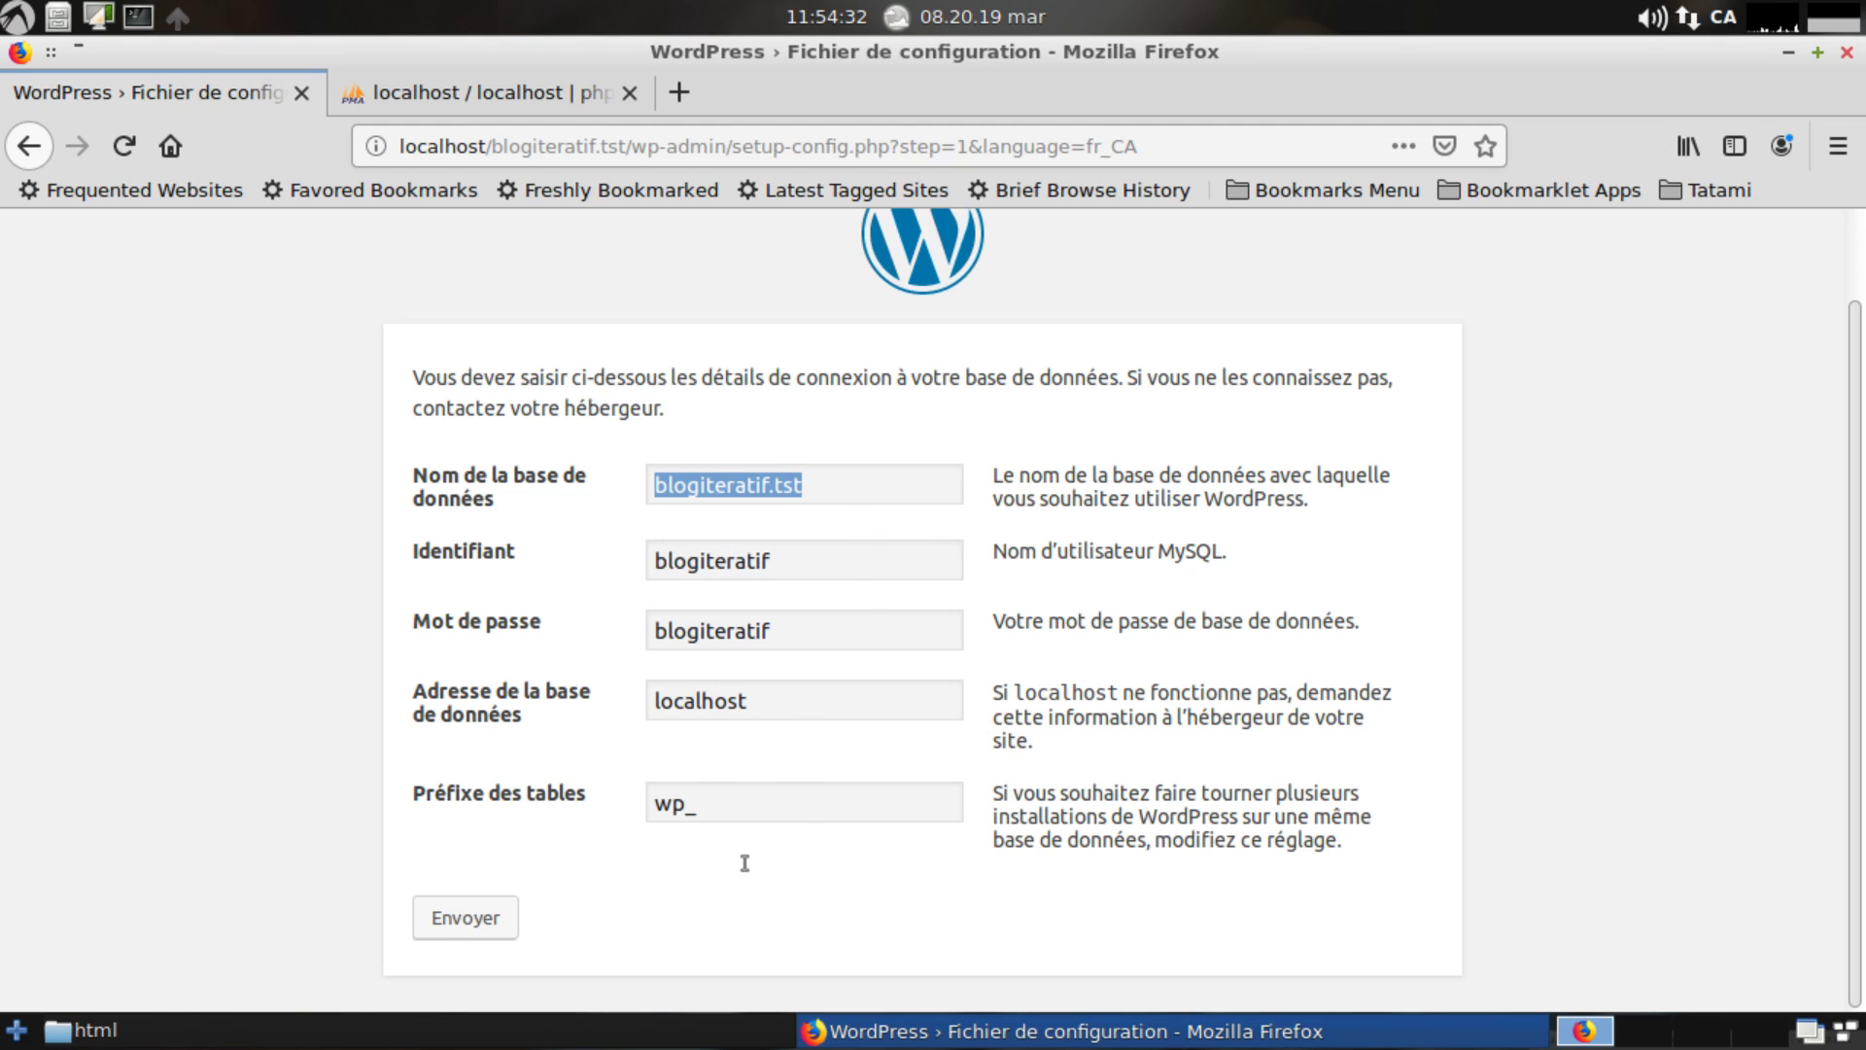
pyautogui.click(656, 837)
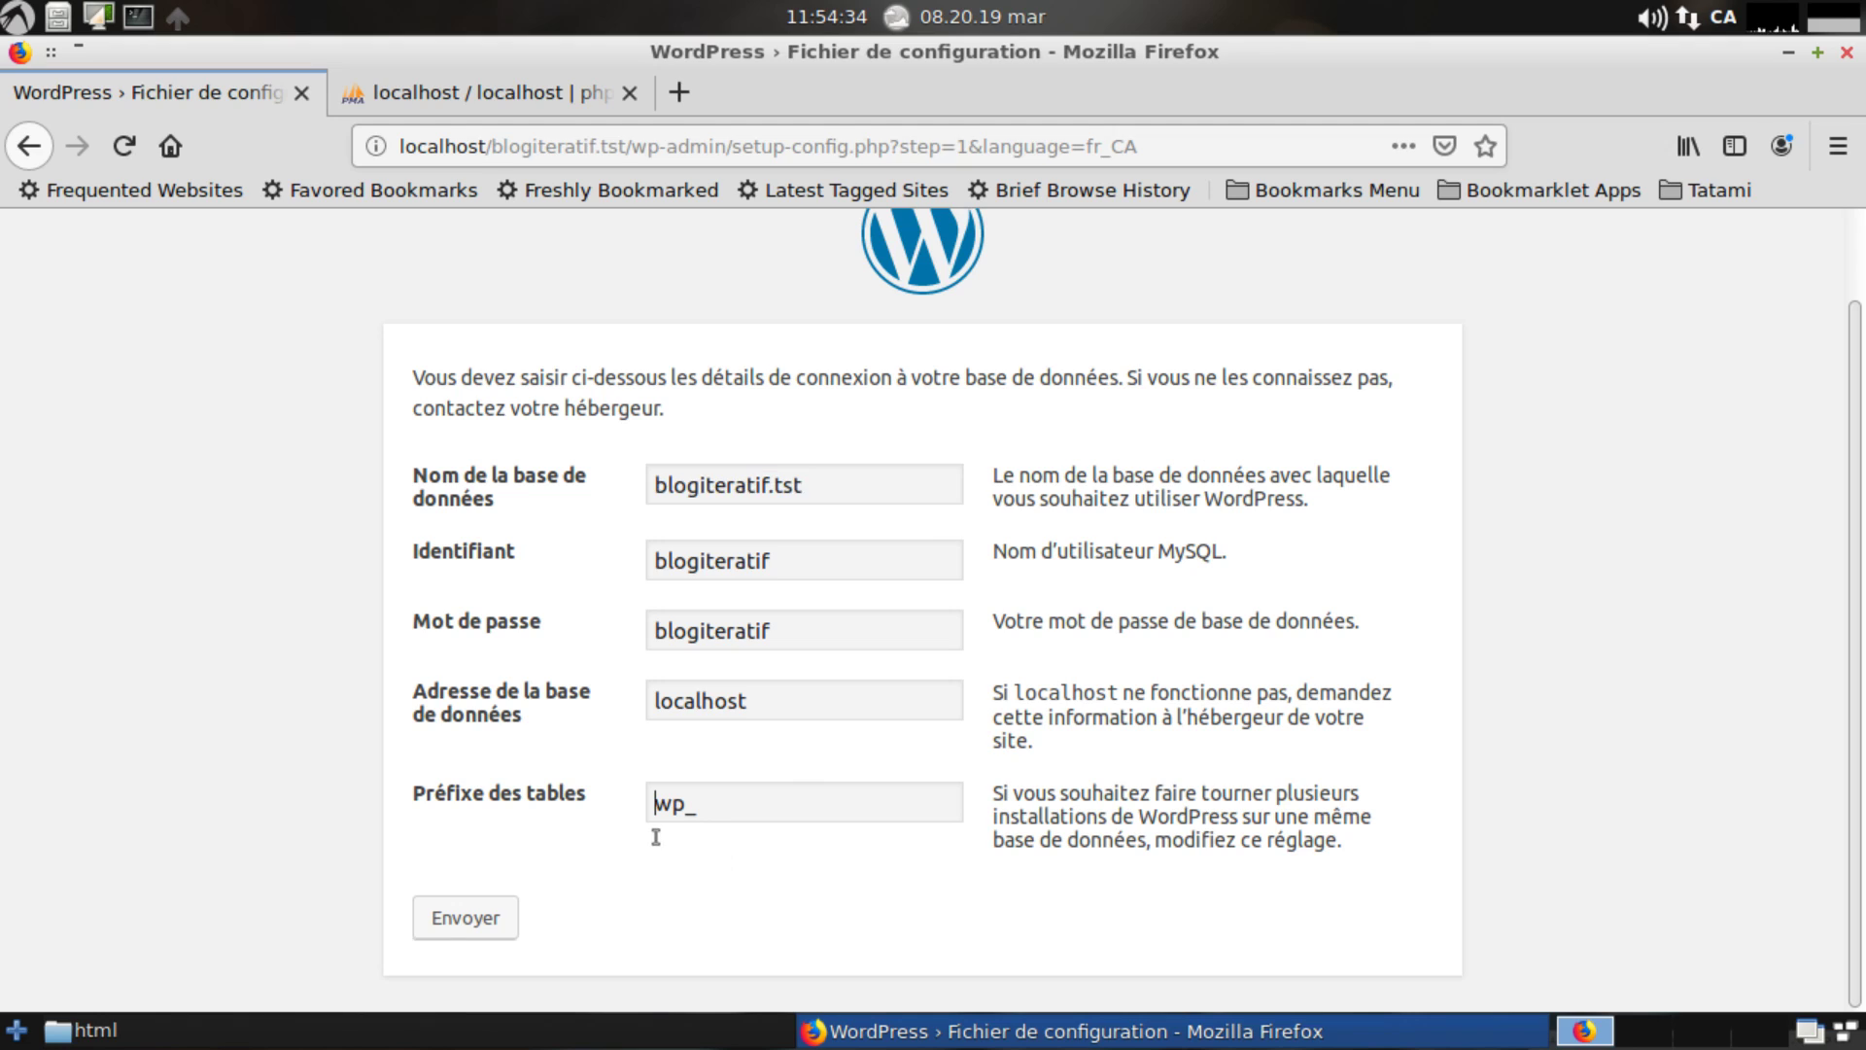
pyautogui.hotkey('ctrl', 'a')
pyautogui.press('Right')
pyautogui.click(844, 521)
pyautogui.press('Tab')
# Submit the connection details with Envoyer and bring up the generated wp-config.php contents.
pyautogui.click(855, 663)
pyautogui.click(468, 928)
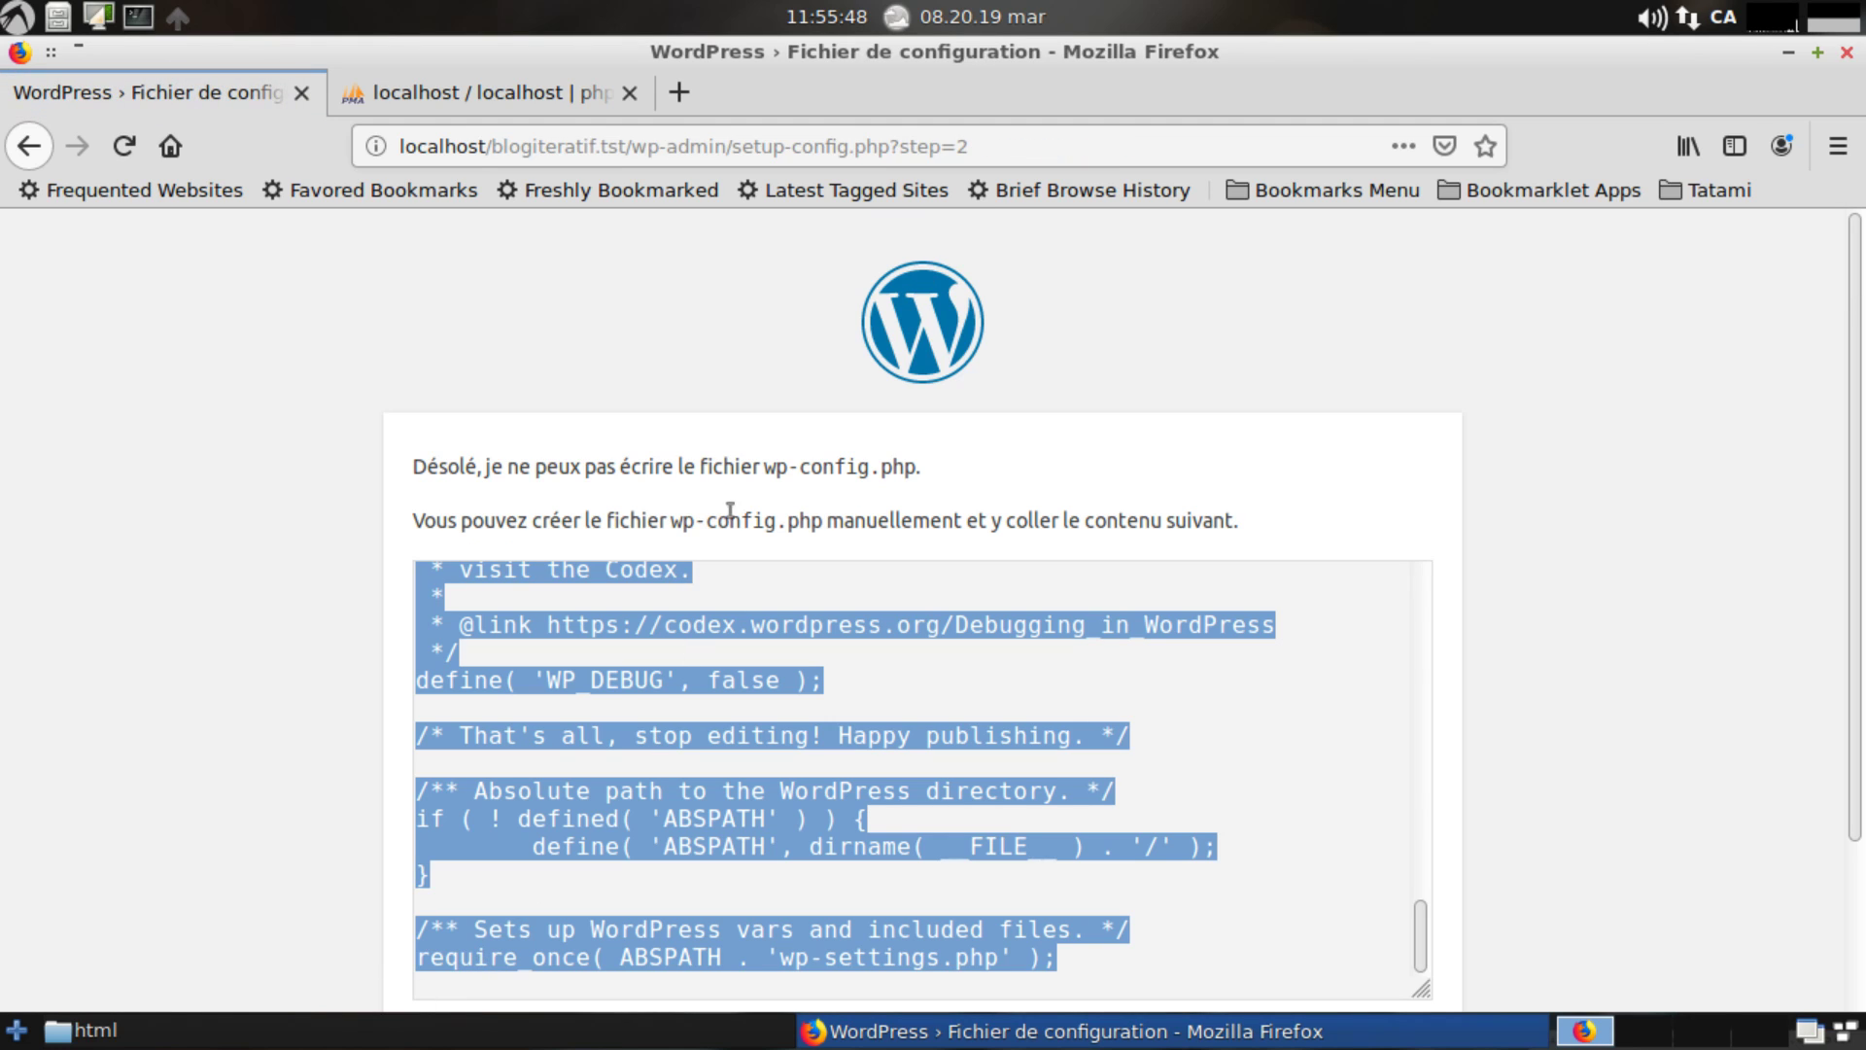
pyautogui.scroll(-3, 1045, 507)
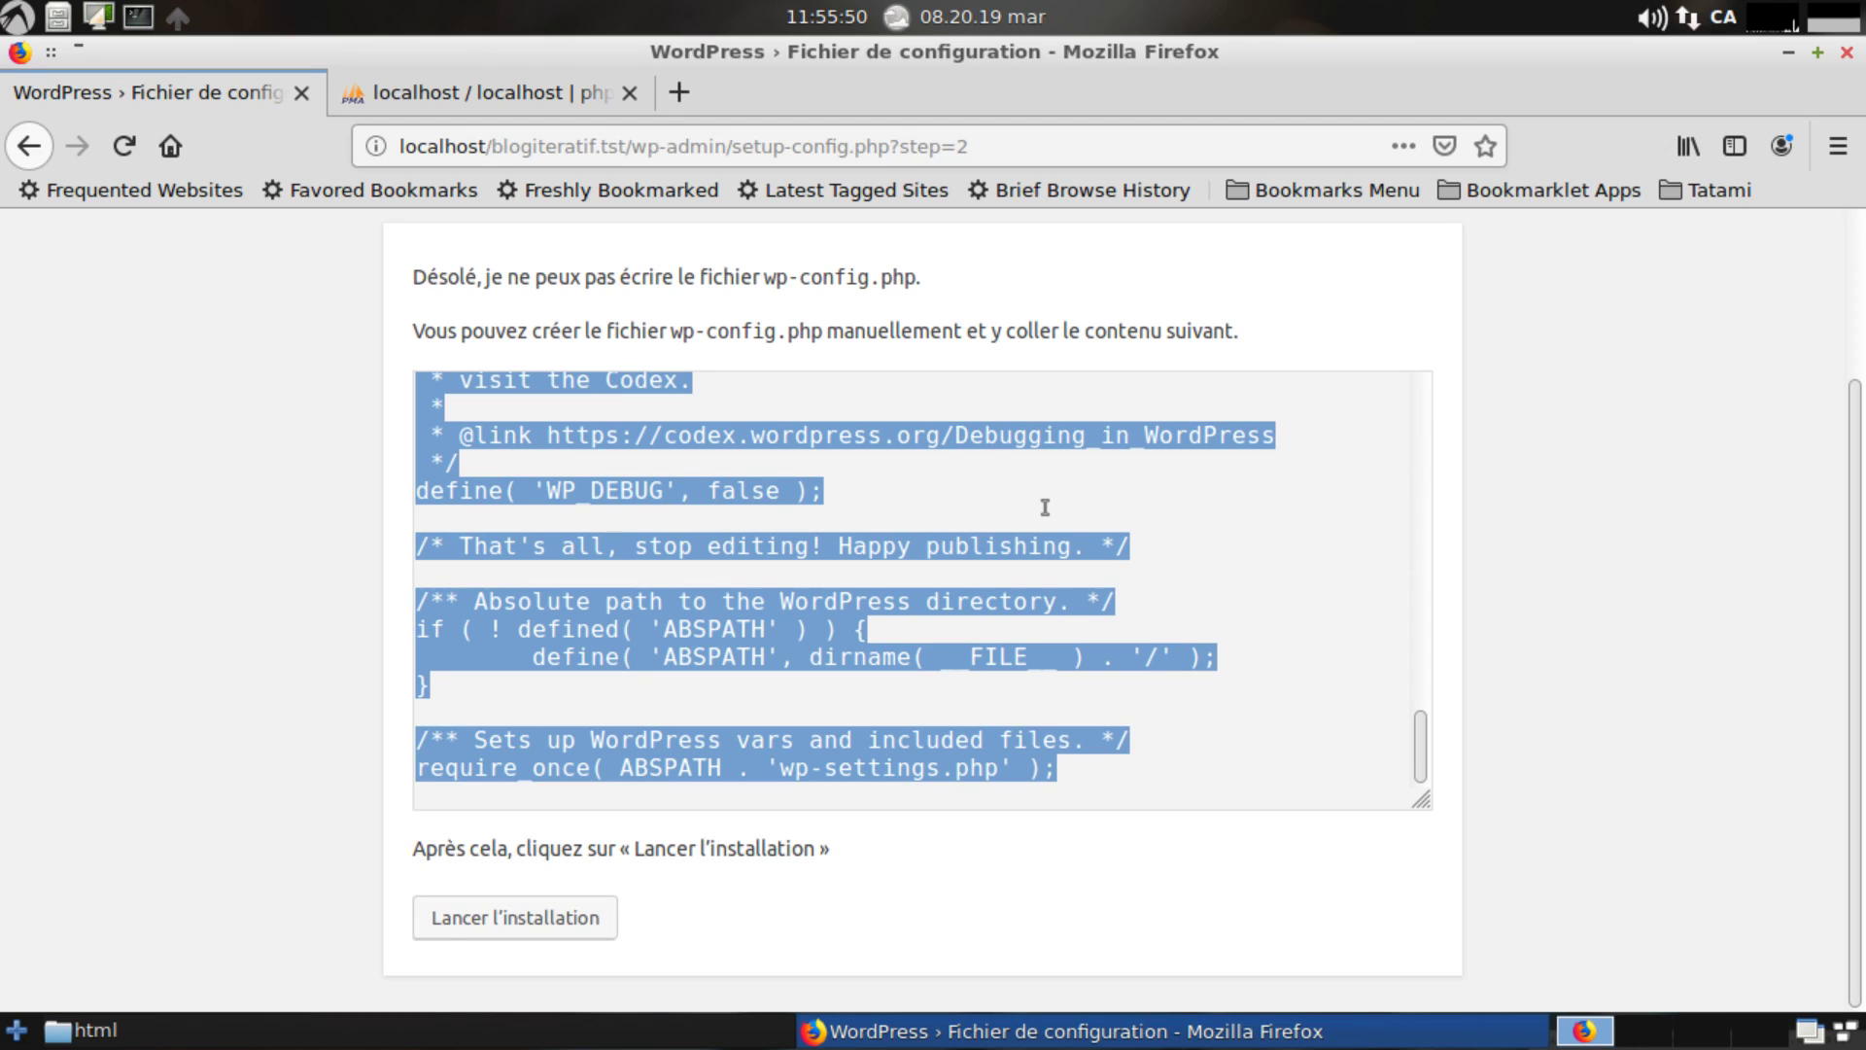